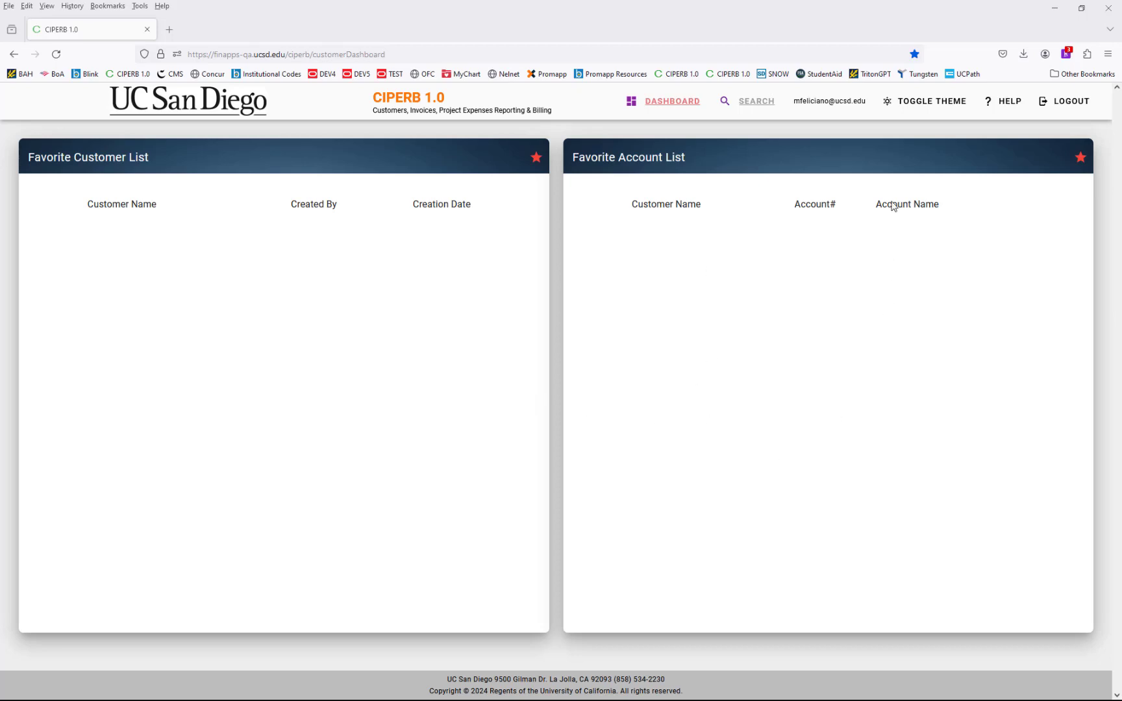
- Try the dark theme and back, then browse the help page in a new tab and close it
{"action": "left_click", "coordinate": [926, 114]}
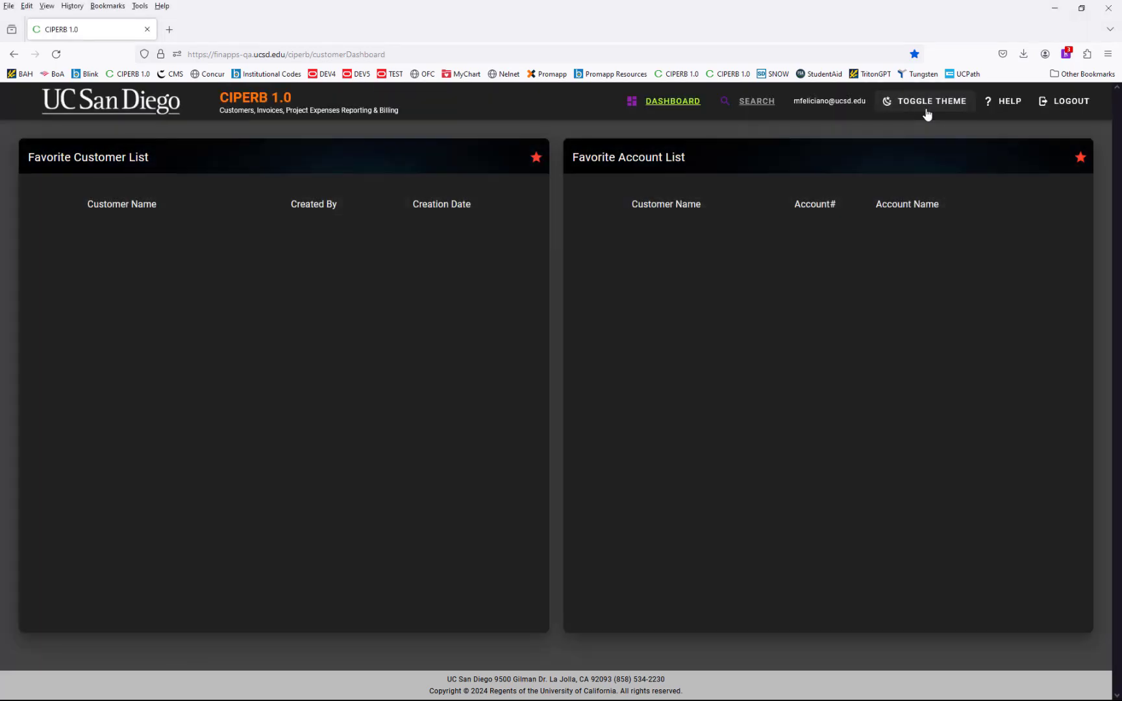
{"action": "left_click", "coordinate": [926, 114]}
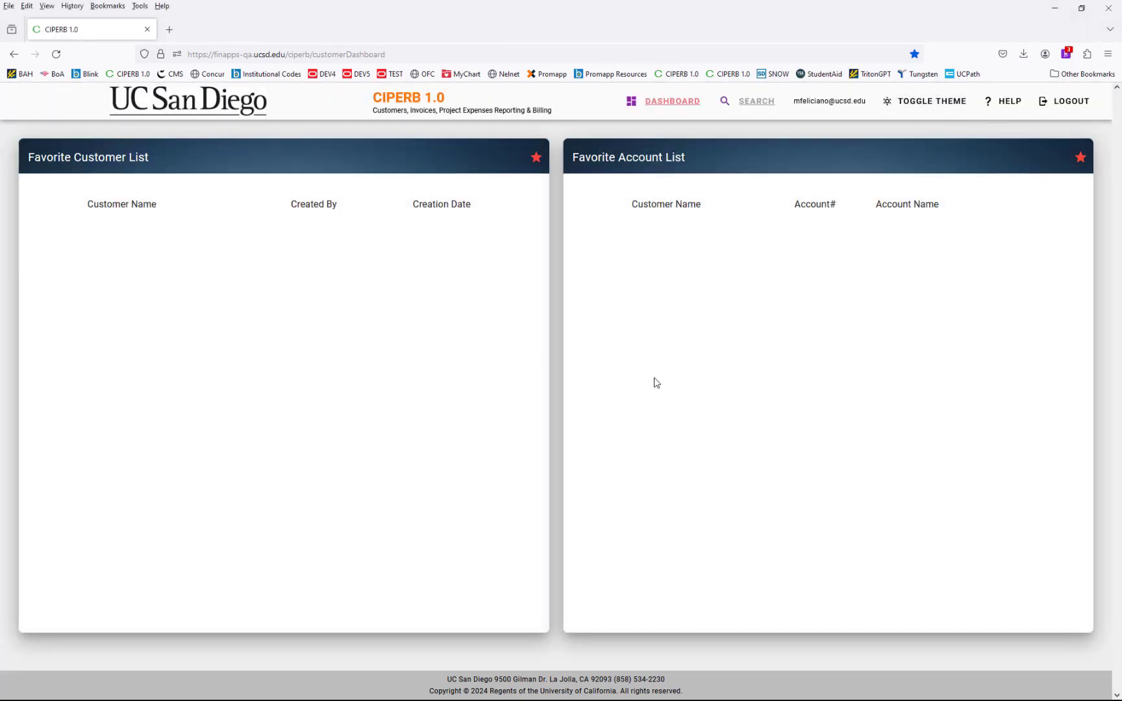
{"action": "right_click", "coordinate": [999, 111]}
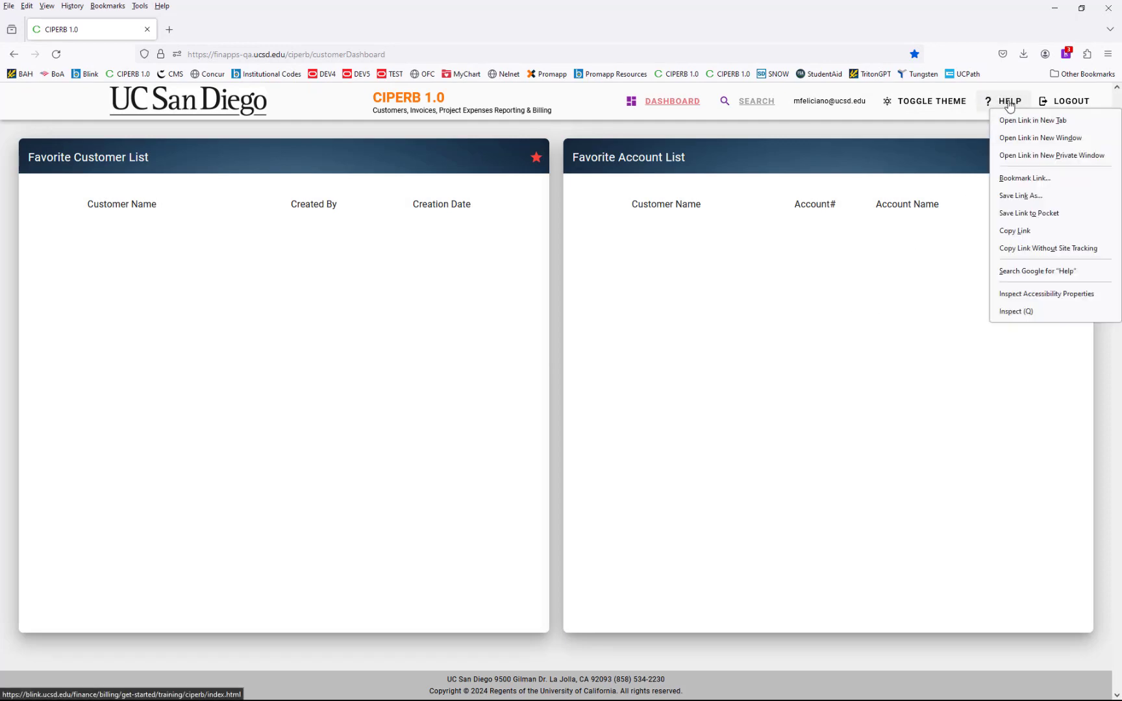
{"action": "left_click", "coordinate": [1015, 120]}
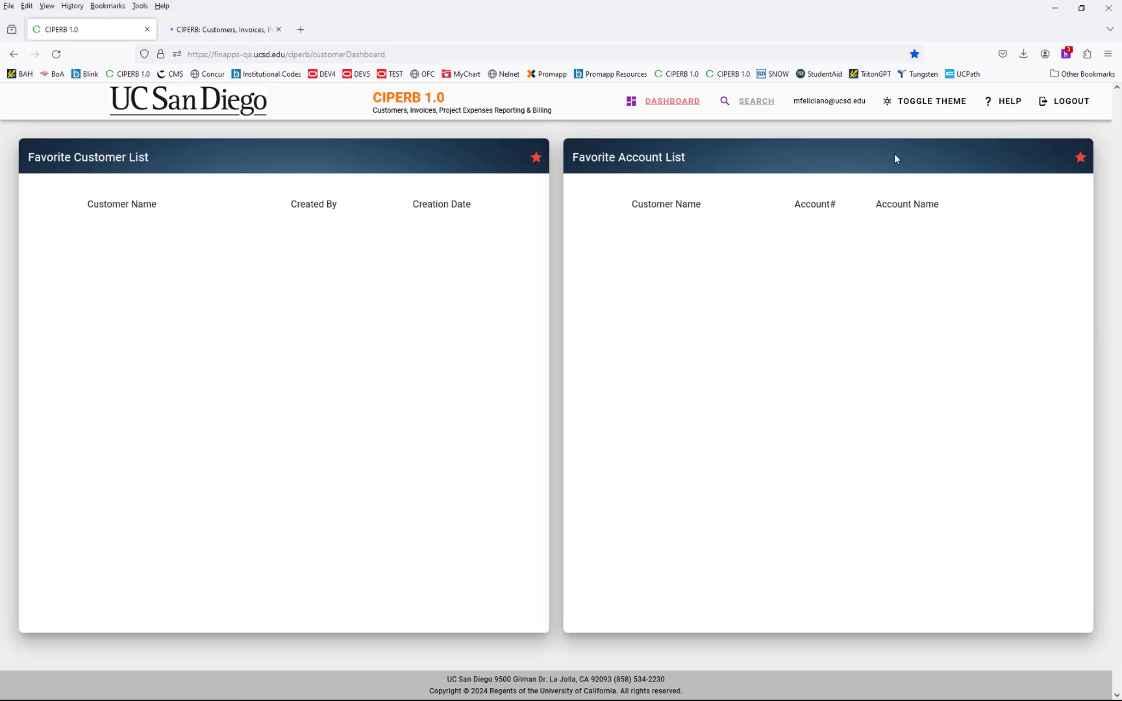
{"action": "left_click", "coordinate": [233, 30]}
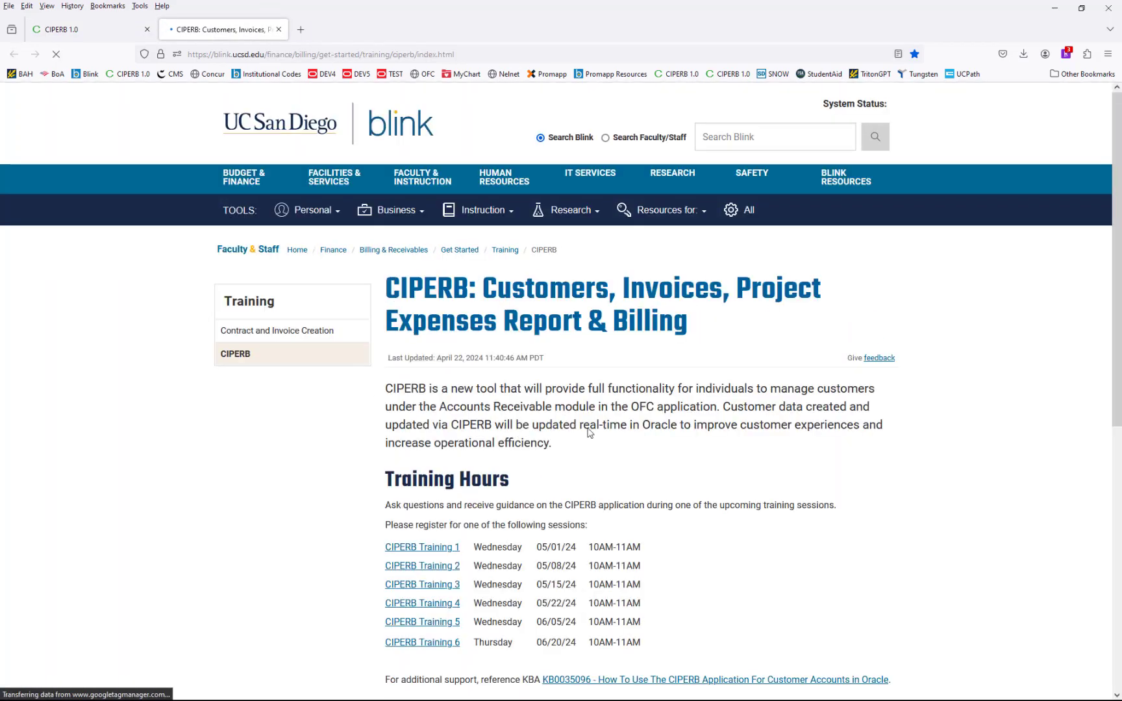
{"action": "scroll", "coordinate": [627, 422], "scroll_direction": "down", "scroll_amount": 3}
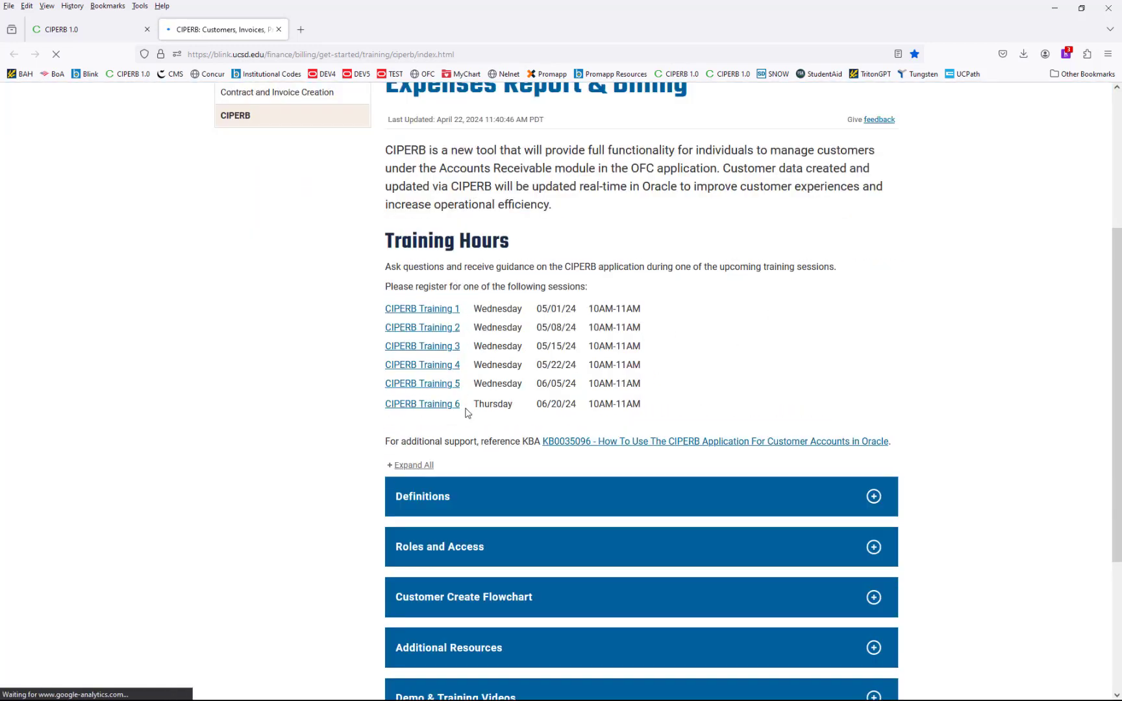
{"action": "scroll", "coordinate": [498, 446], "scroll_direction": "down", "scroll_amount": 3}
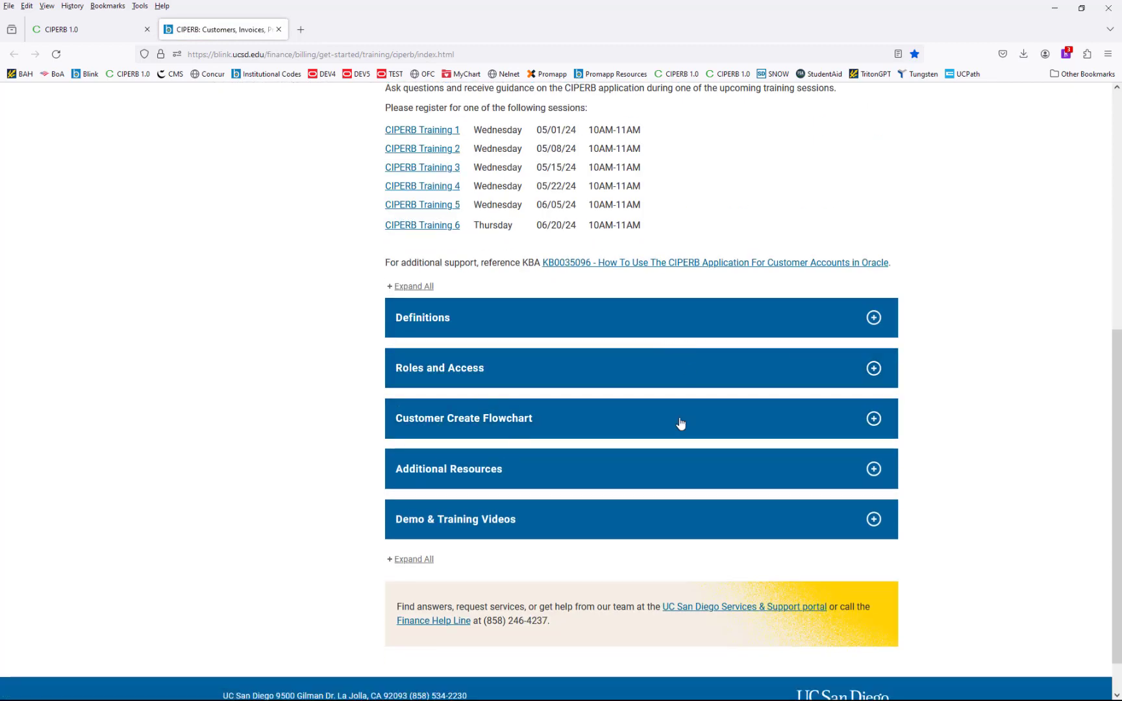
{"action": "scroll", "coordinate": [659, 531], "scroll_direction": "up", "scroll_amount": 7}
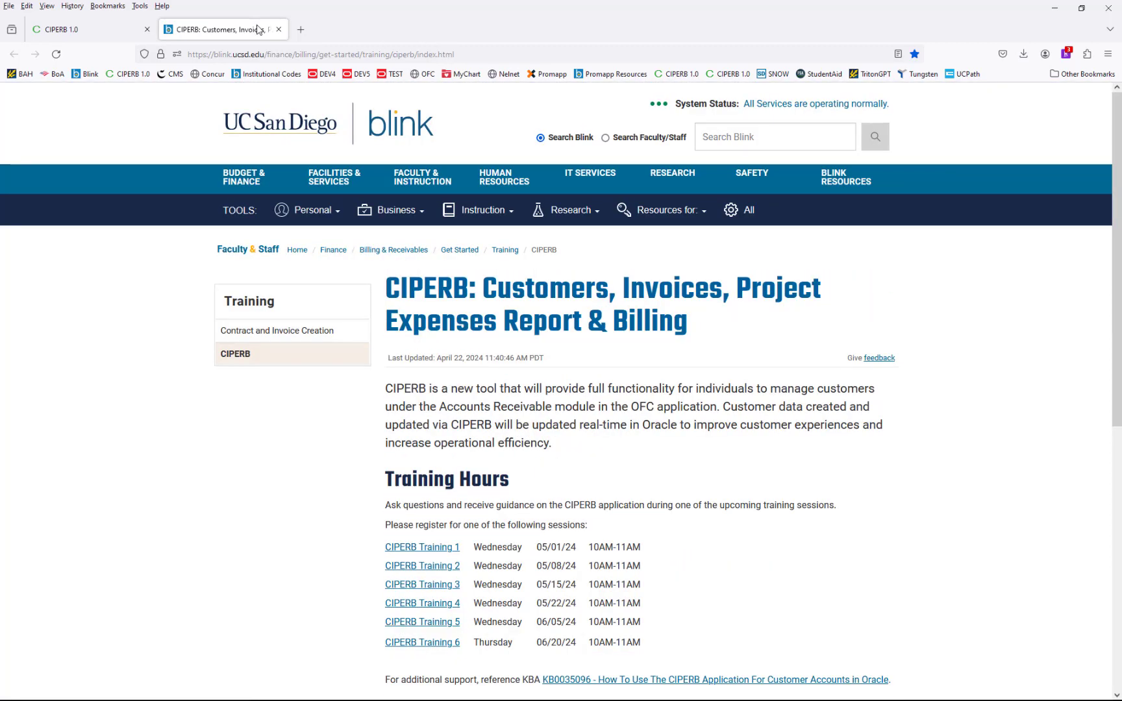
{"action": "left_click", "coordinate": [279, 30]}
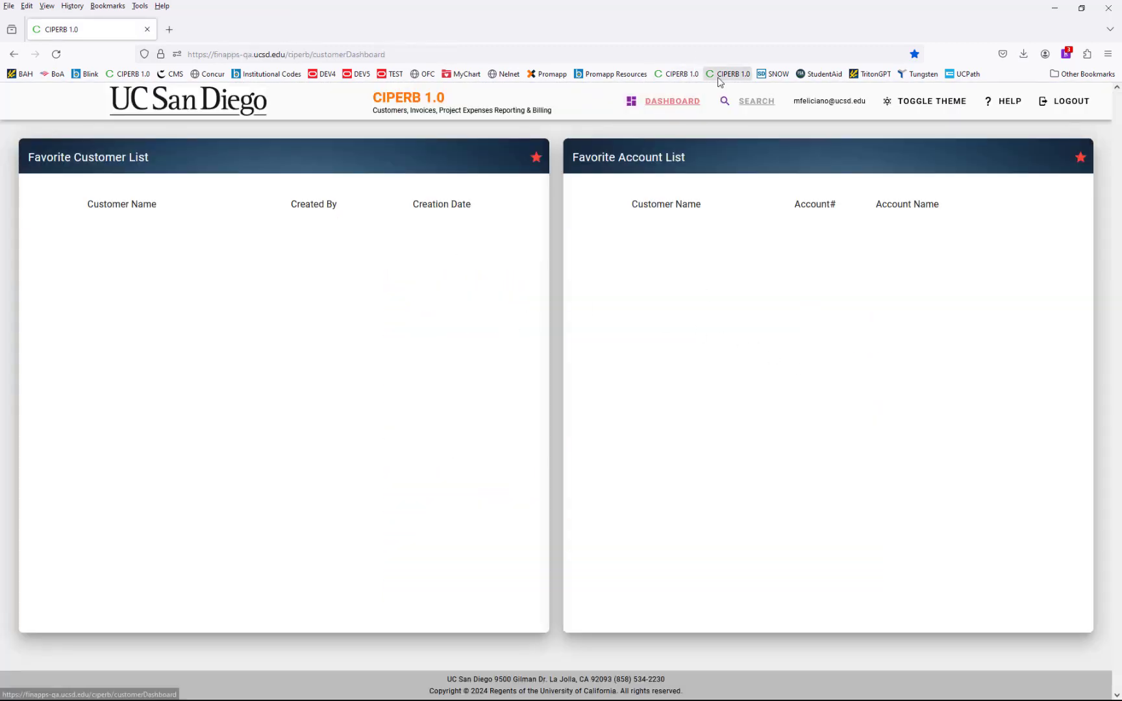
- Open the customer search, enter 'ciper' as customer name and choose the Person customer type
{"action": "left_click", "coordinate": [745, 101]}
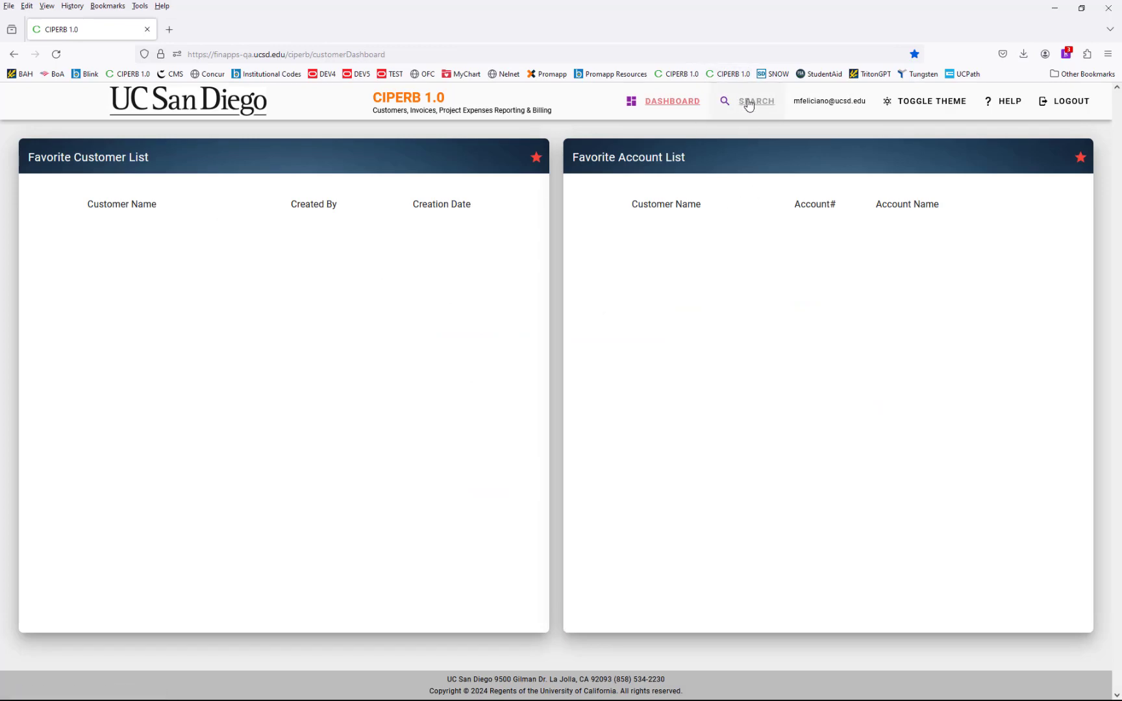
{"action": "left_click", "coordinate": [746, 104]}
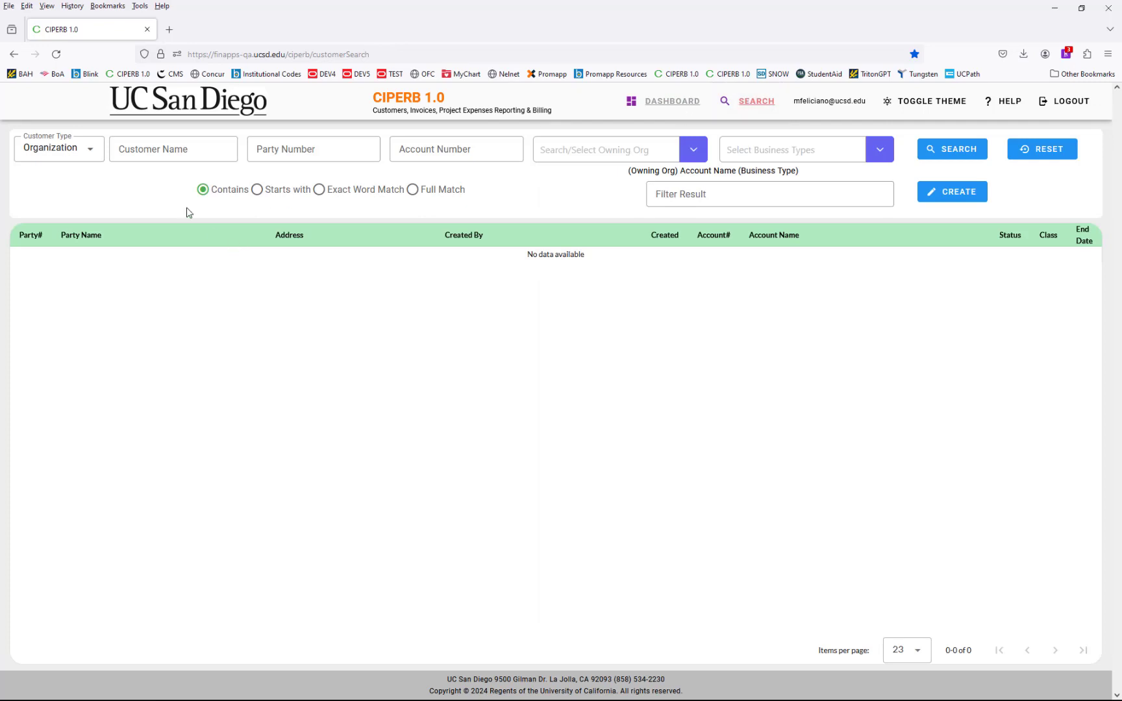
{"action": "left_click", "coordinate": [171, 152]}
{"action": "type", "text": "ciperb"}
{"action": "left_click", "coordinate": [90, 187]}
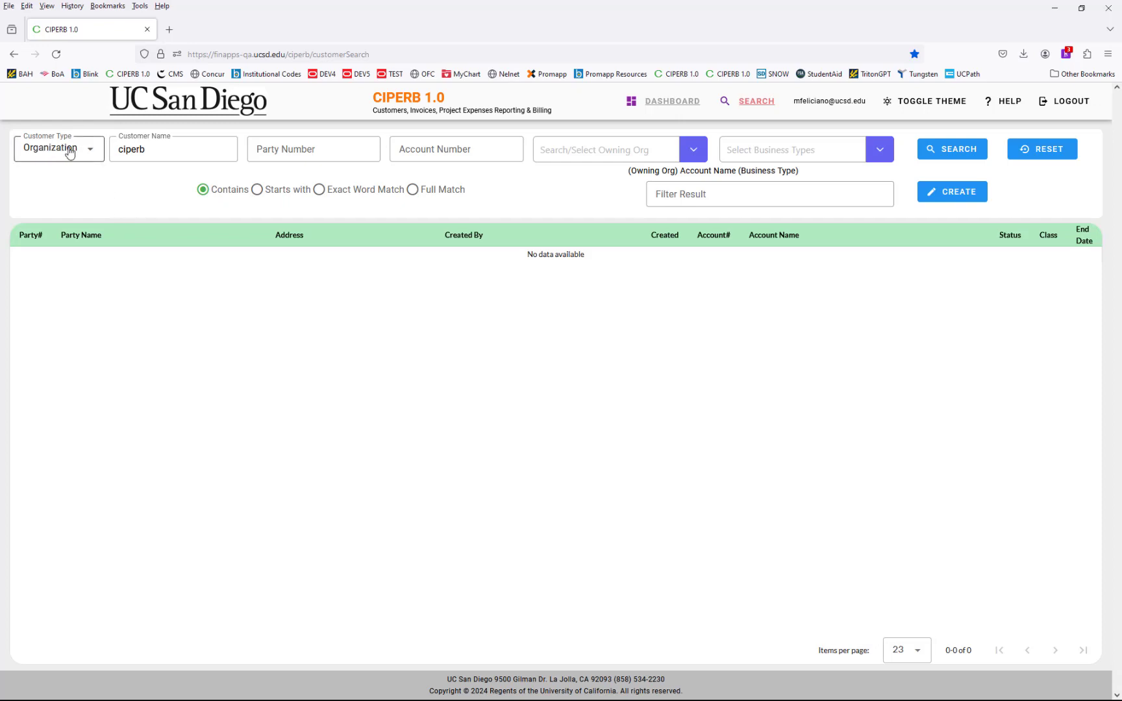
{"action": "left_click", "coordinate": [91, 158]}
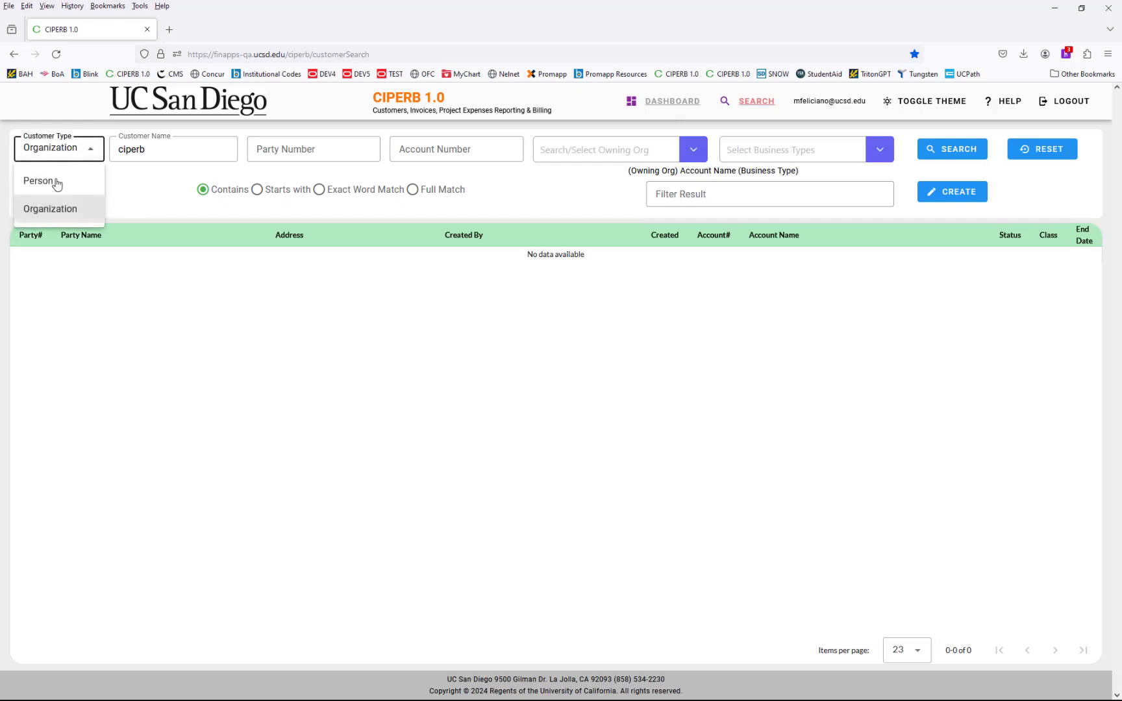
{"action": "left_click", "coordinate": [61, 180]}
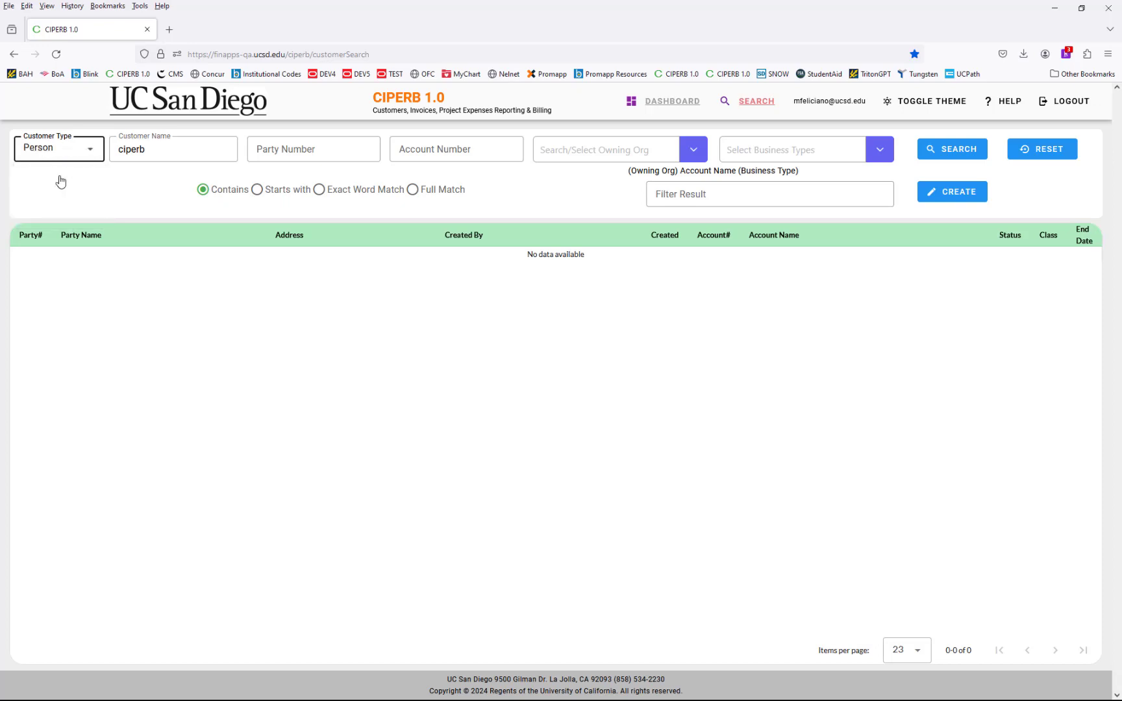
- Switch the customer type to Organization and re-enter 'ciper' as the customer name
{"action": "double_click", "coordinate": [123, 154]}
{"action": "type", "text": "c"}
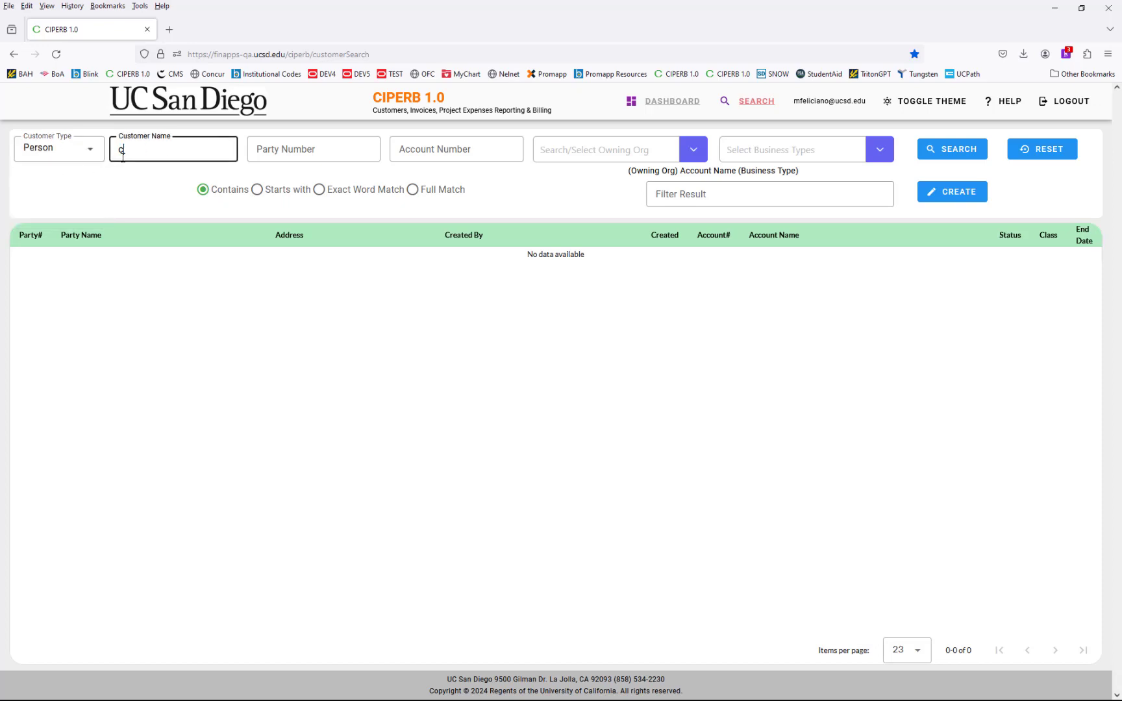
{"action": "left_click", "coordinate": [149, 187]}
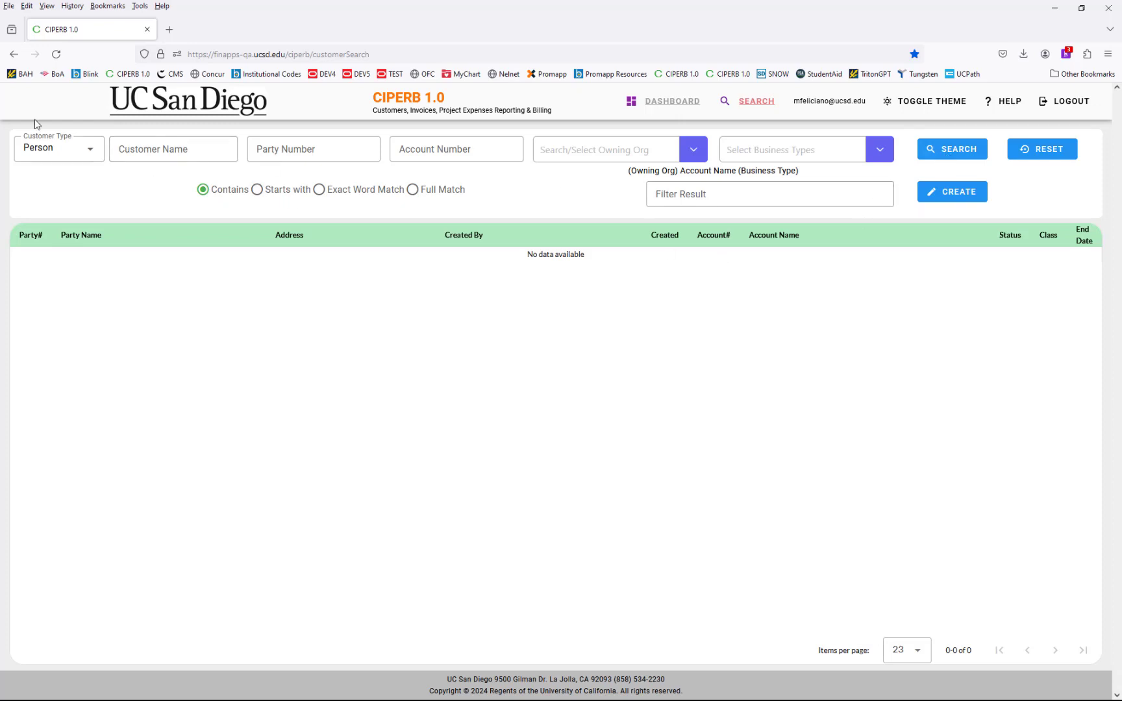
{"action": "left_click", "coordinate": [75, 149]}
{"action": "left_click", "coordinate": [42, 209]}
{"action": "left_click", "coordinate": [145, 148]}
{"action": "type", "text": "ciperb"}
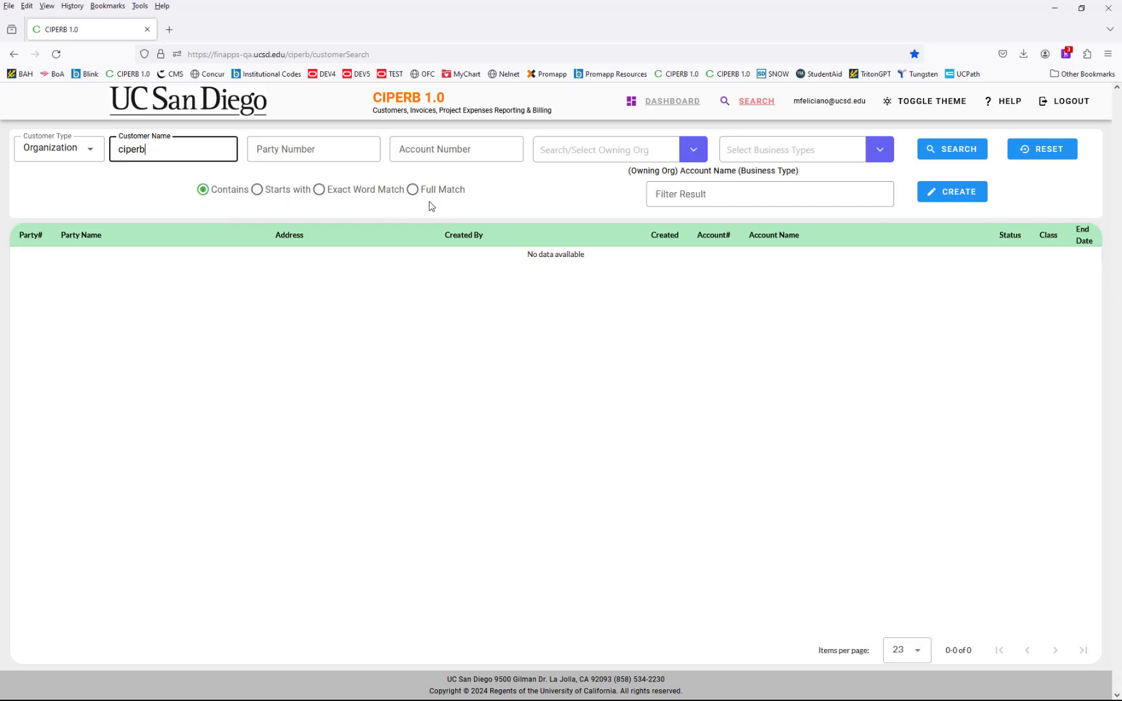
- Run the organization search for 'ciper' and expand the CIPERB T1 row to show its two accounts
{"action": "left_click", "coordinate": [965, 149]}
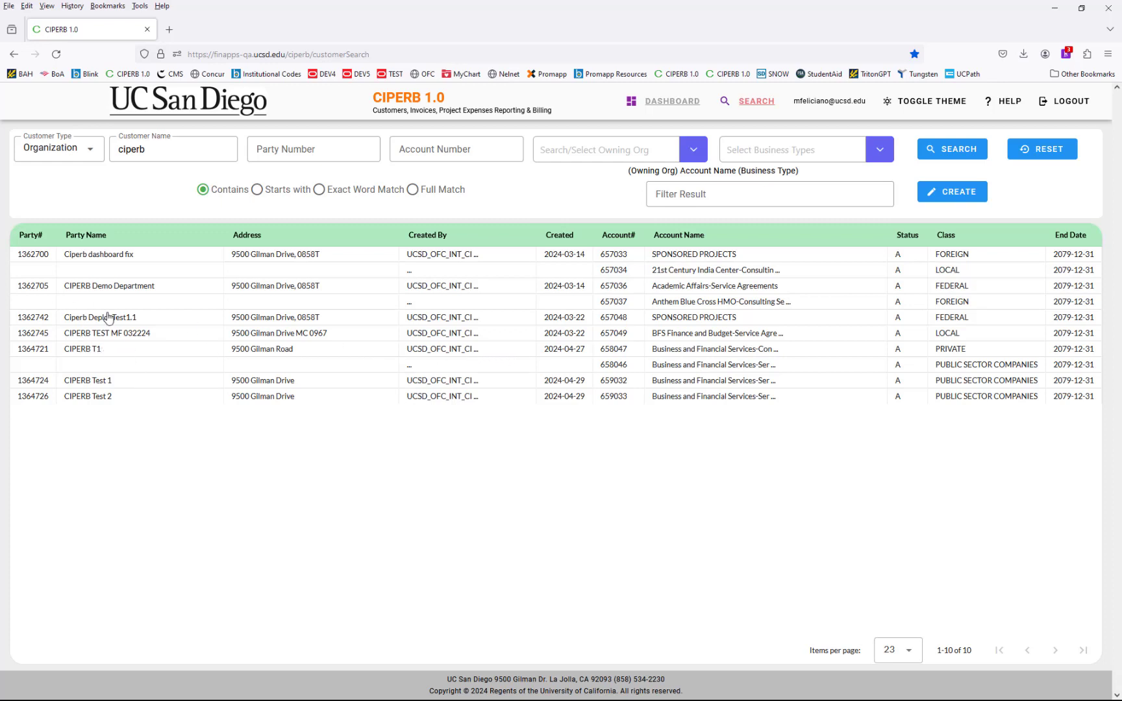
{"action": "left_click", "coordinate": [155, 350]}
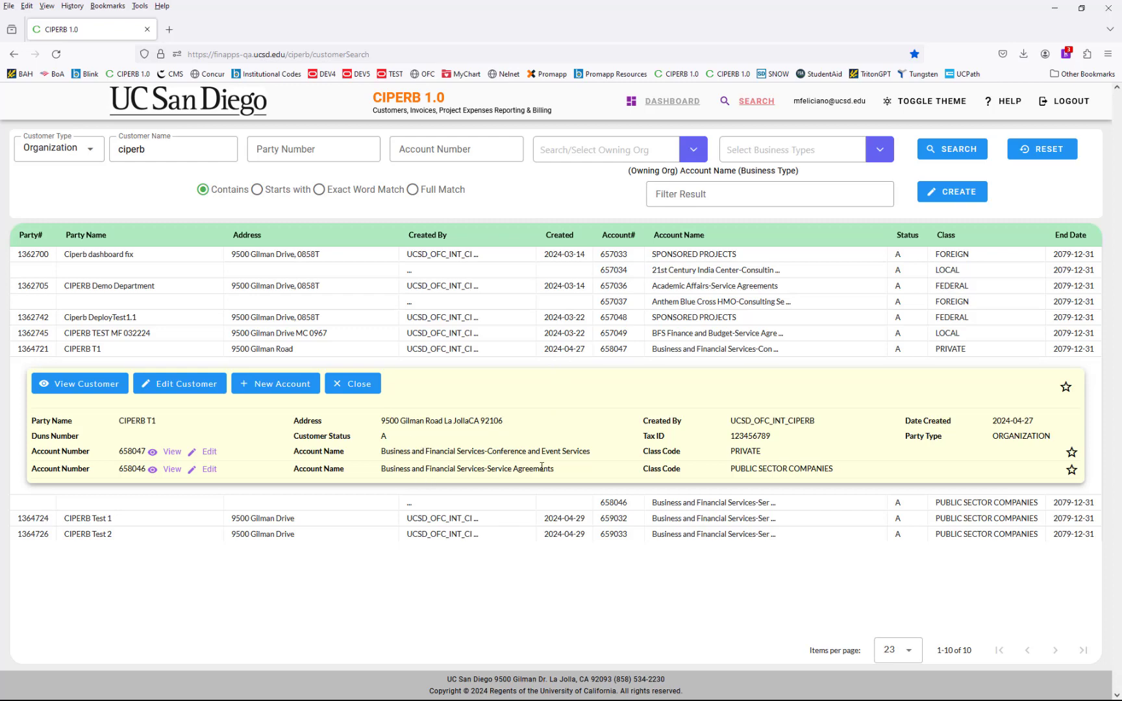
{"action": "left_click", "coordinate": [172, 469]}
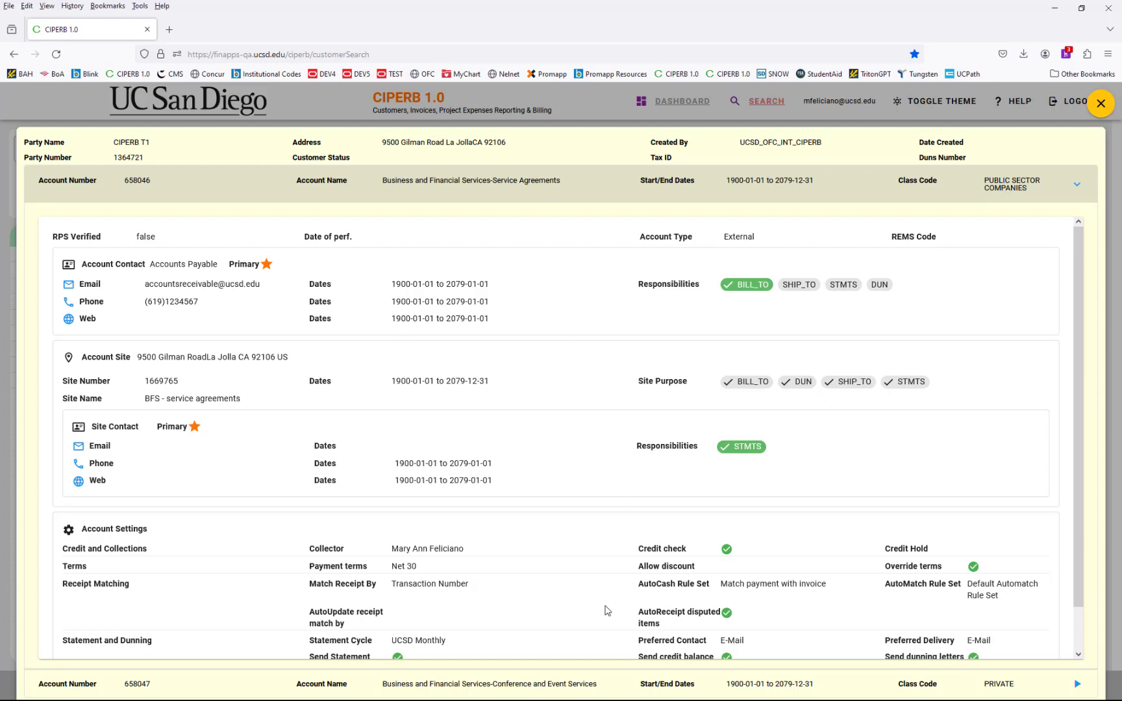
{"action": "left_click_drag", "start_coordinate": [89, 265], "coordinate": [252, 299]}
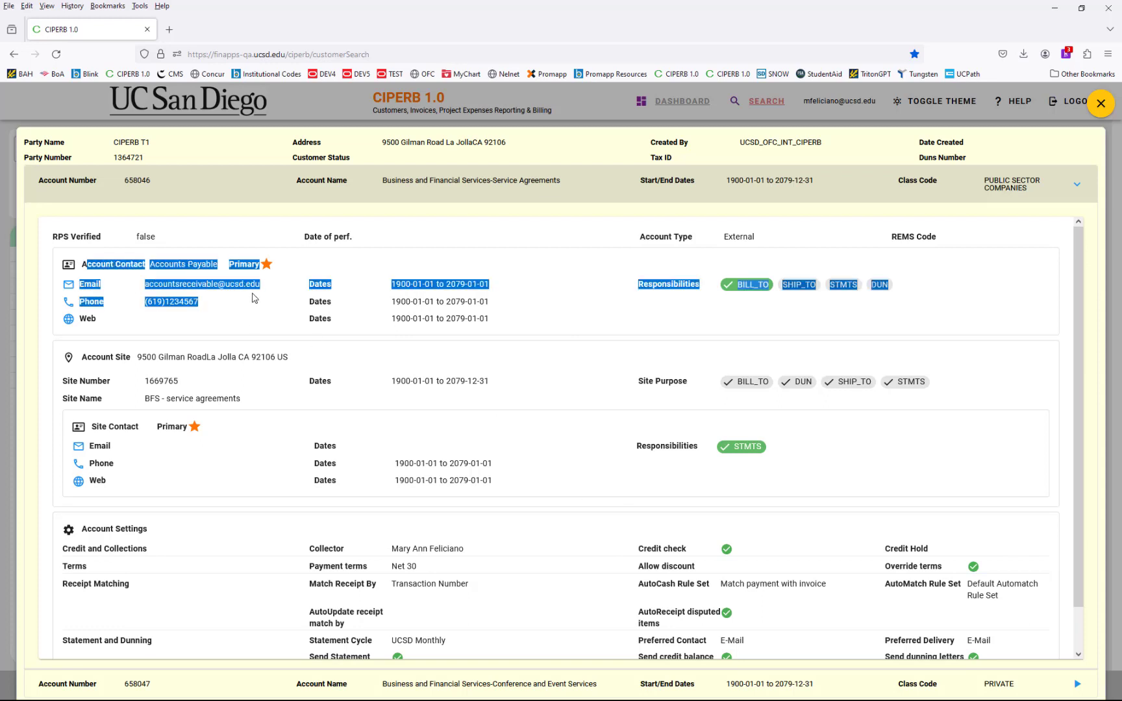
{"action": "left_click", "coordinate": [225, 315]}
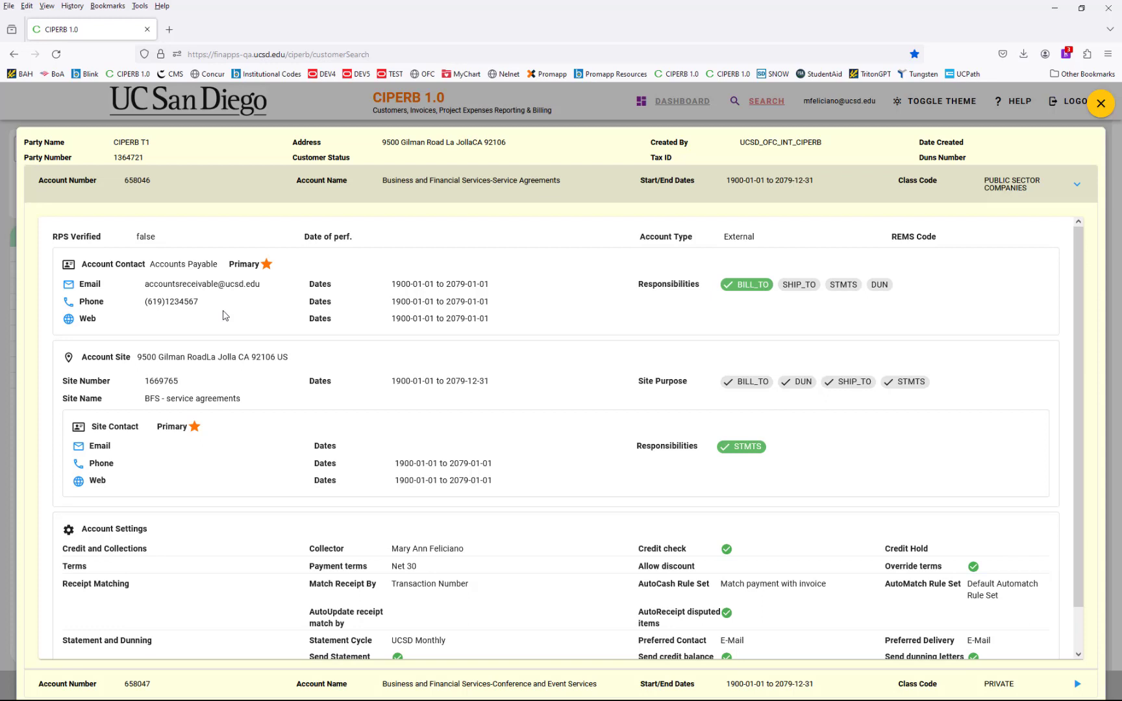
{"action": "left_click_drag", "start_coordinate": [138, 356], "coordinate": [299, 364]}
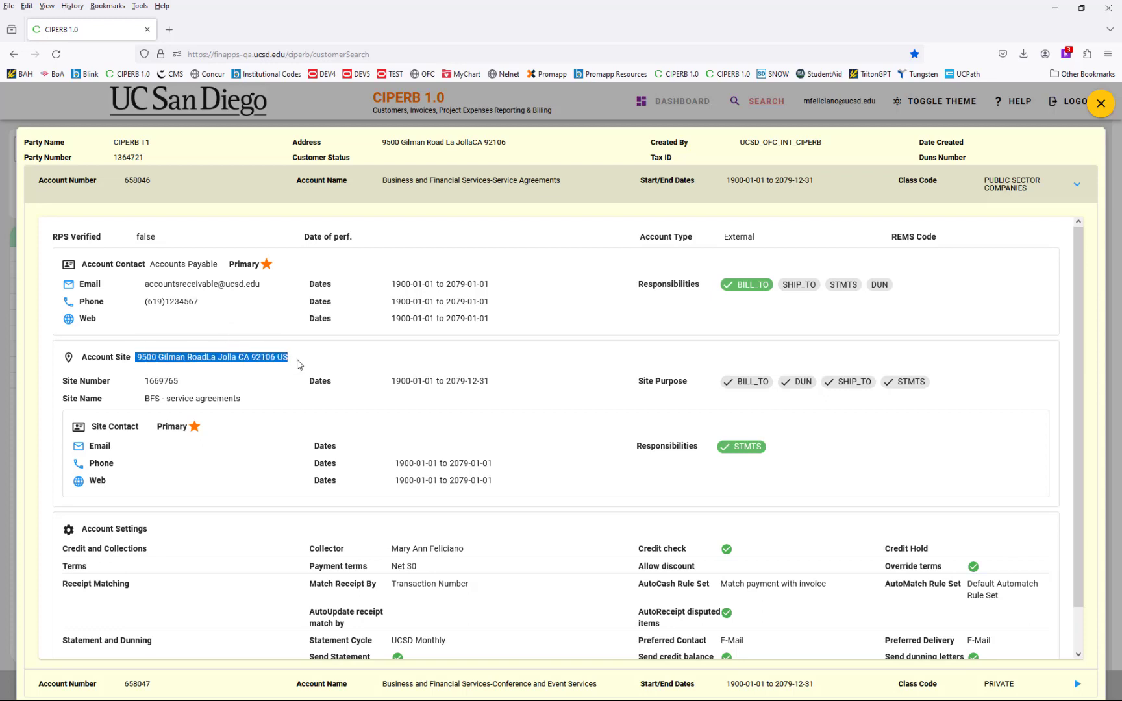
{"action": "left_click", "coordinate": [308, 359]}
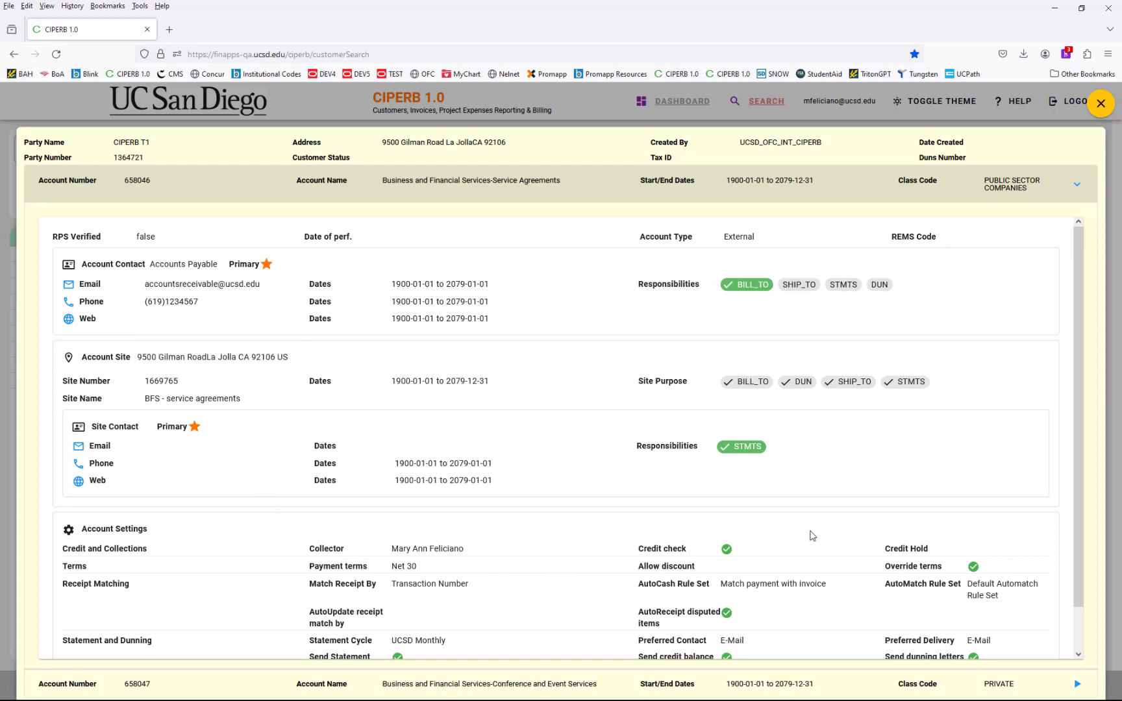
{"action": "scroll", "coordinate": [509, 545], "scroll_direction": "down", "scroll_amount": 1}
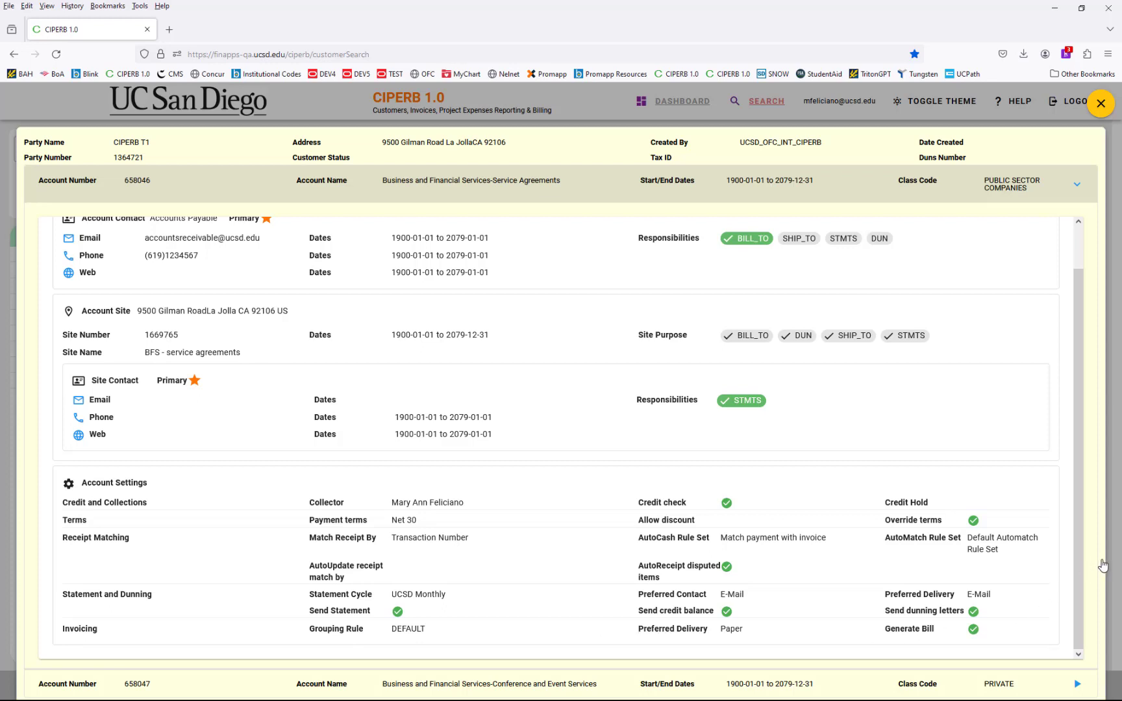
{"action": "left_click_drag", "start_coordinate": [725, 629], "coordinate": [746, 634]}
{"action": "left_click", "coordinate": [757, 638]}
{"action": "scroll", "coordinate": [391, 336], "scroll_direction": "up", "scroll_amount": 2}
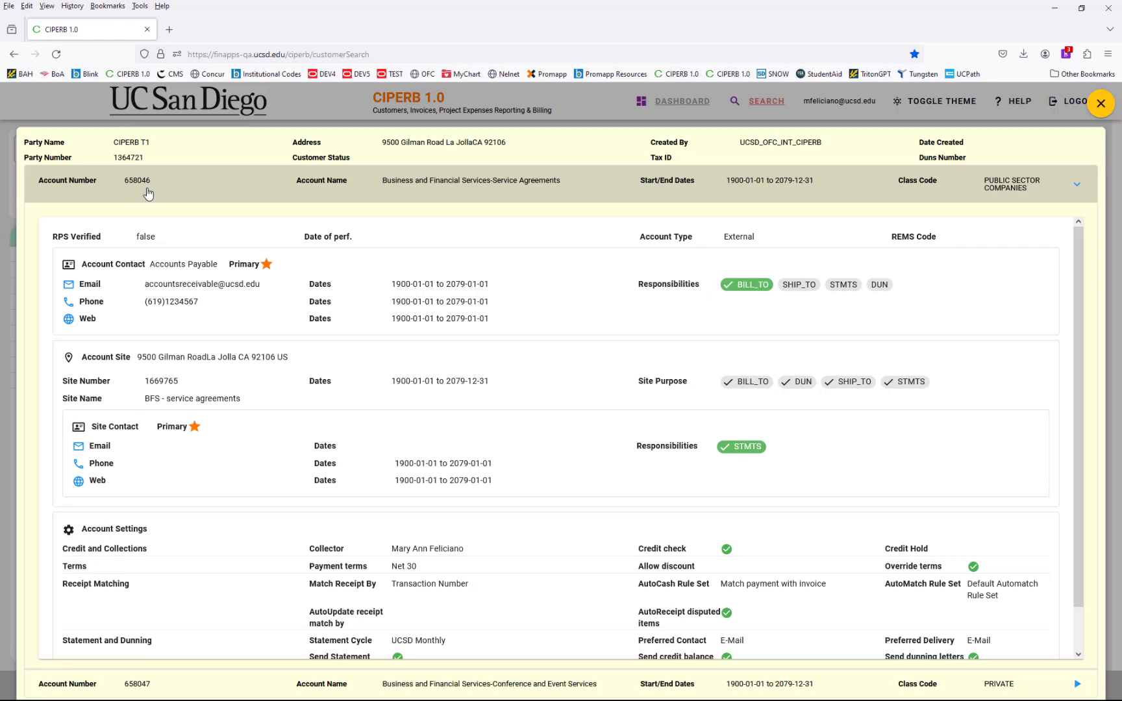
{"action": "left_click", "coordinate": [1100, 104]}
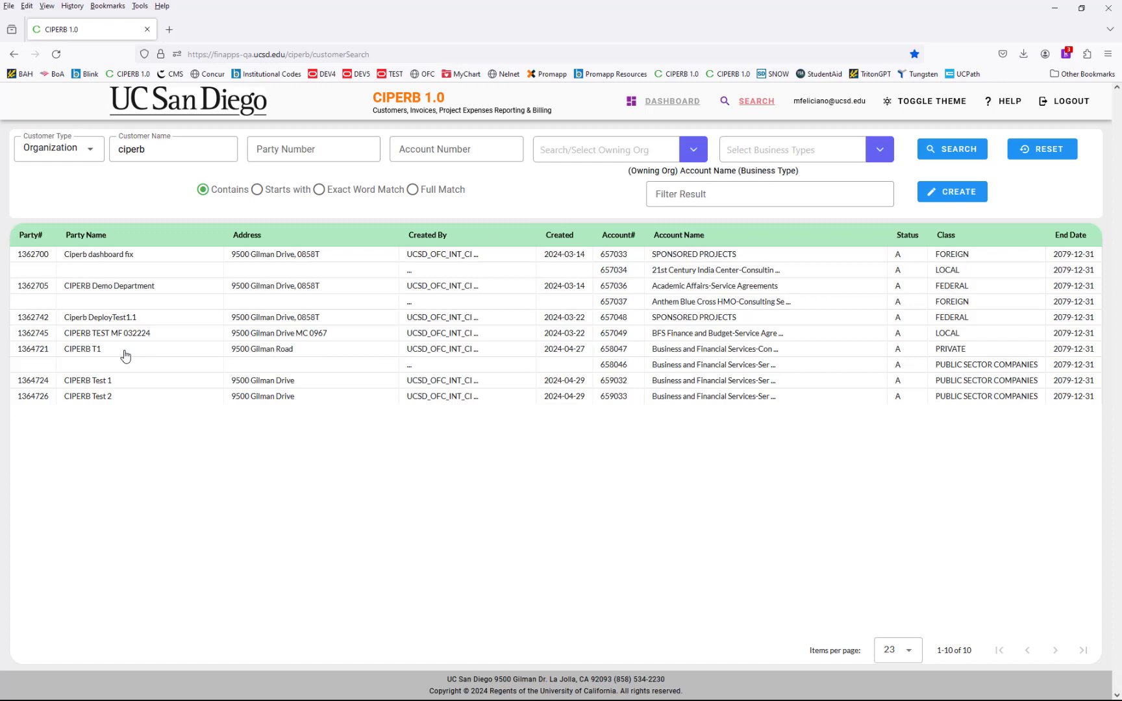
- Begin a New Account on CIPERB T1, owning org Business and Financial Services, type Consulting Services
{"action": "left_click", "coordinate": [180, 354]}
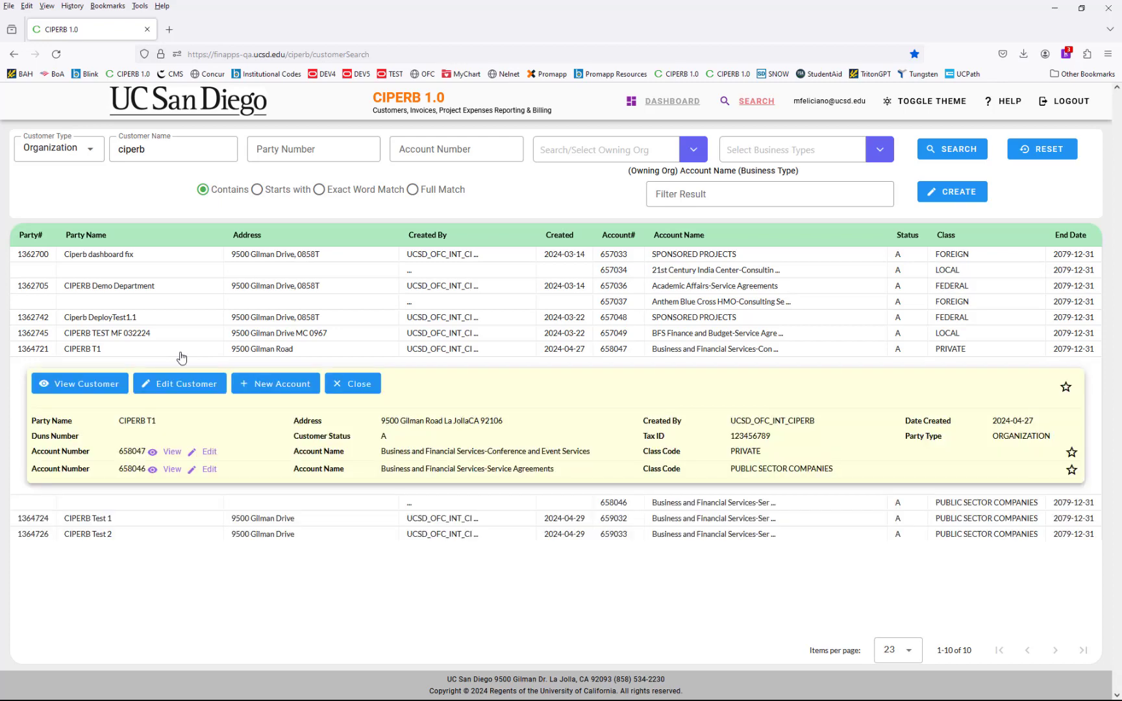
{"action": "left_click", "coordinate": [276, 390]}
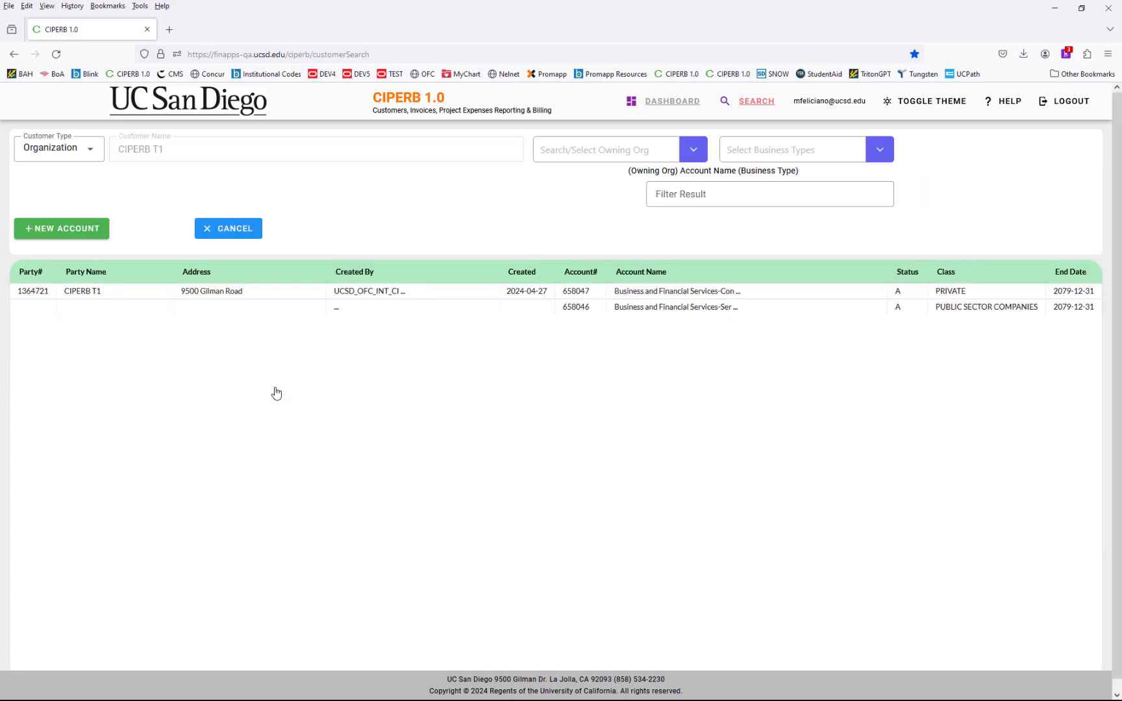
{"action": "left_click", "coordinate": [657, 153]}
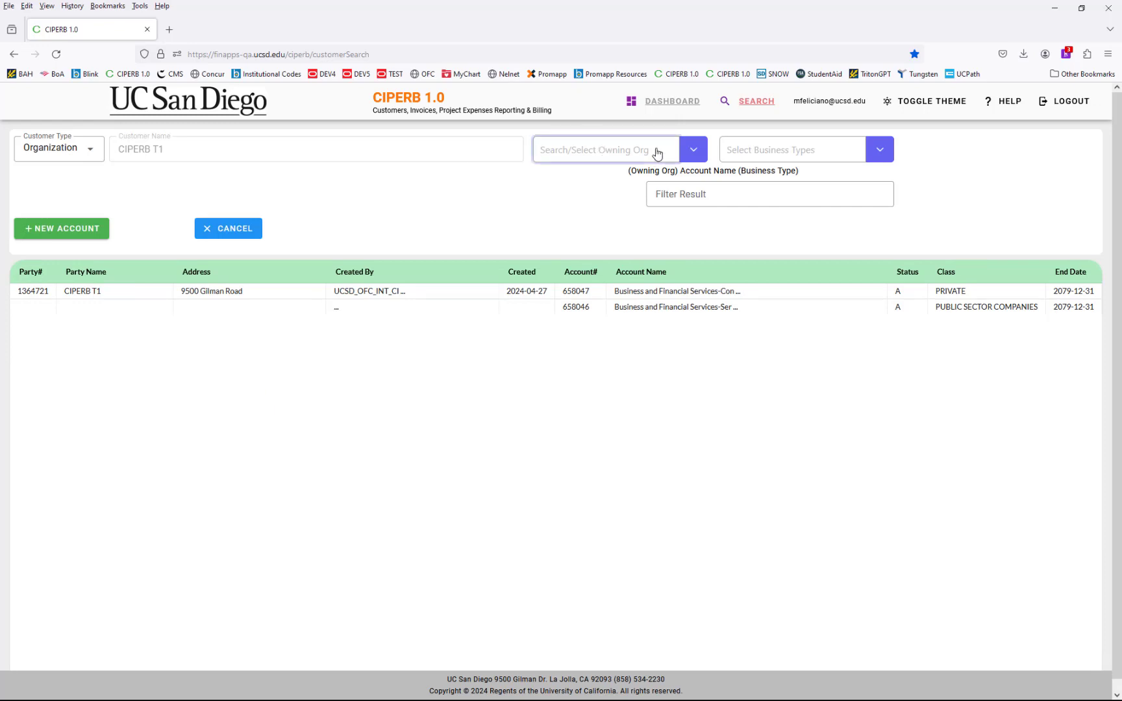
{"action": "type", "text": "business"}
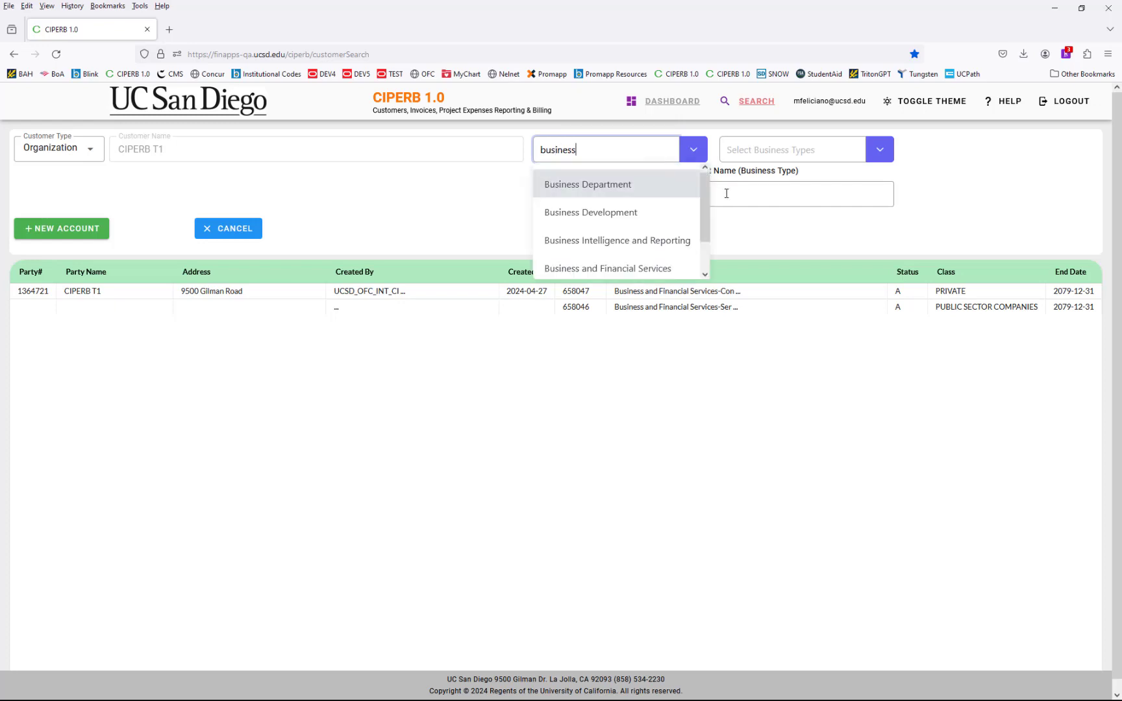
{"action": "left_click_drag", "start_coordinate": [705, 190], "coordinate": [714, 231]}
{"action": "left_click", "coordinate": [634, 230]}
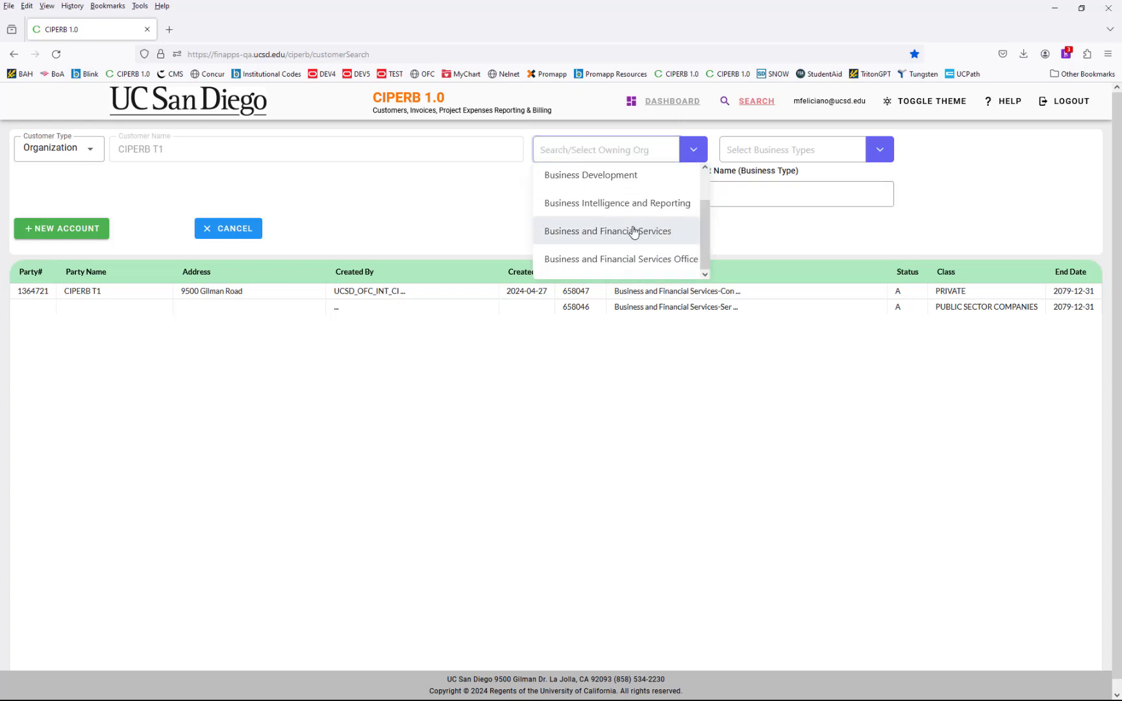
{"action": "left_click", "coordinate": [880, 150]}
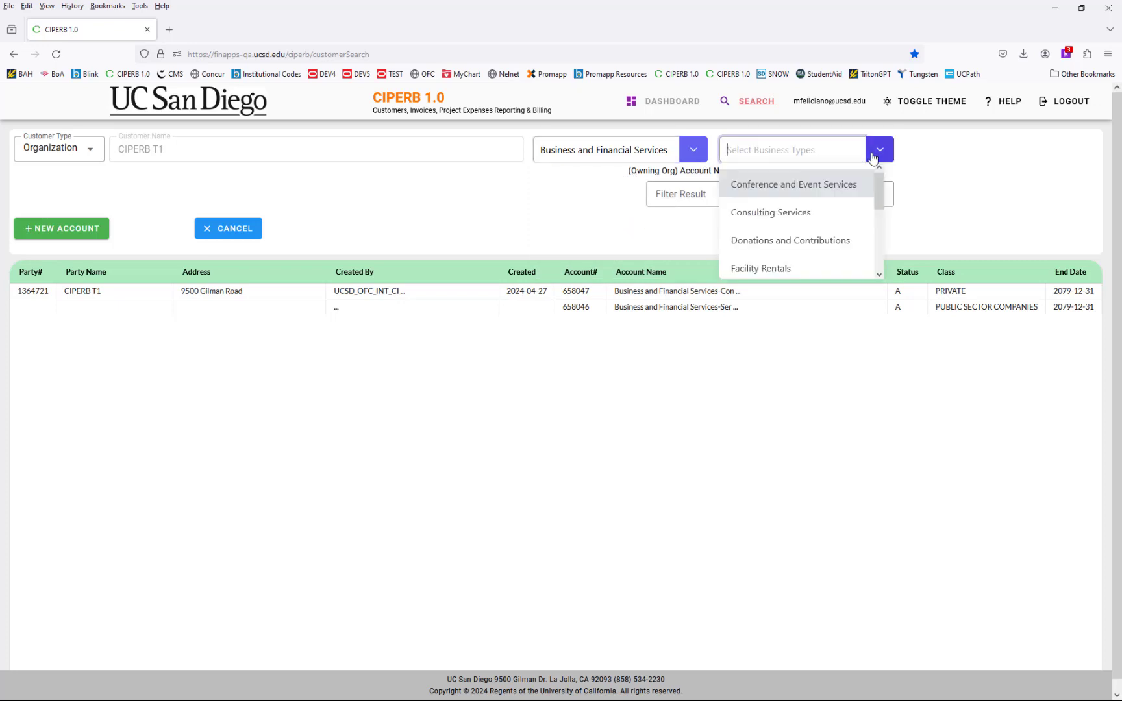
{"action": "left_click", "coordinate": [823, 221]}
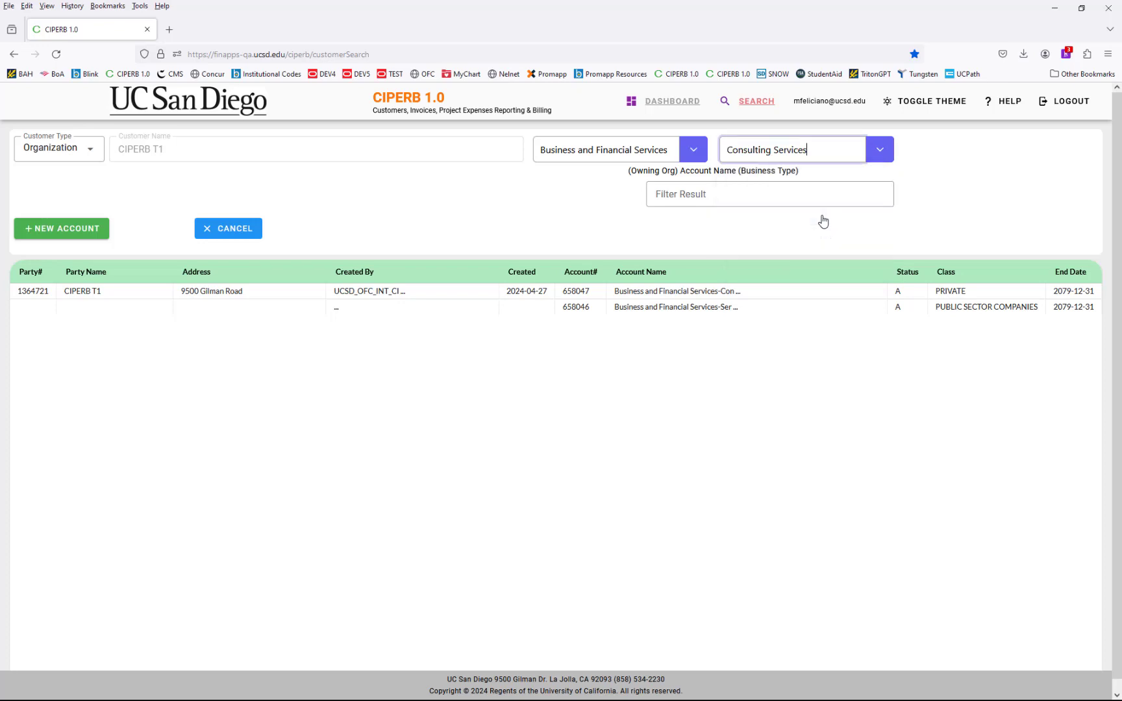
- Confirm the new account and submit the approval request with the chosen approver and reason 'TEST'
{"action": "left_click", "coordinate": [67, 231]}
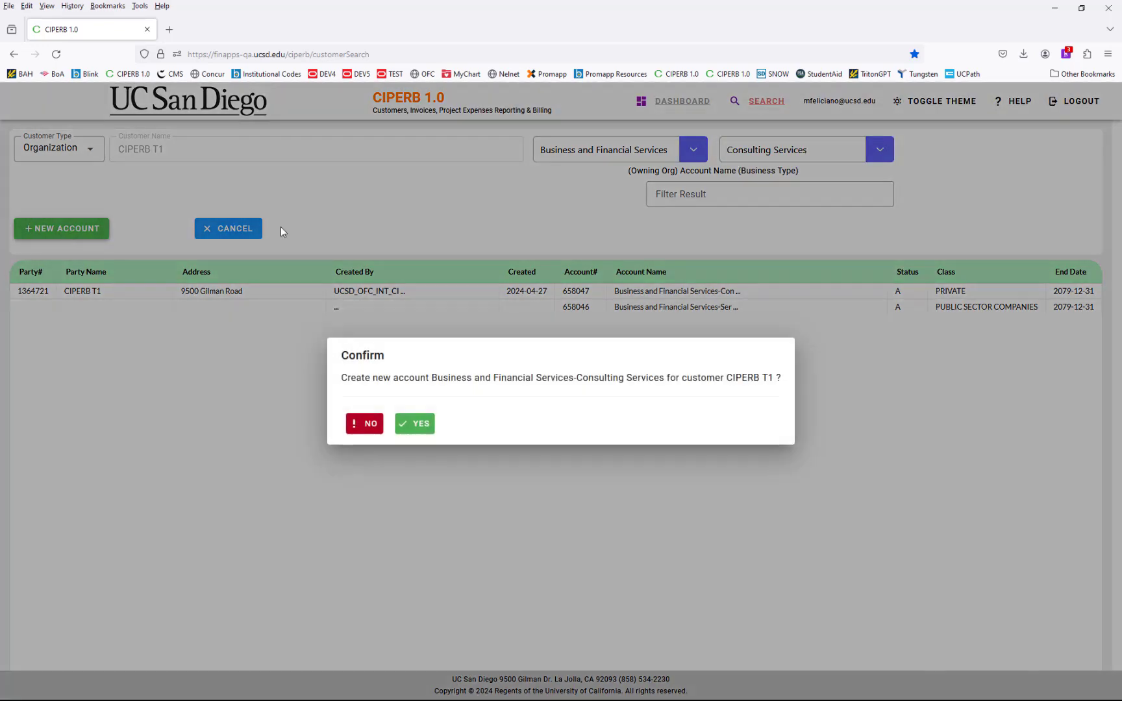
{"action": "left_click", "coordinate": [418, 424]}
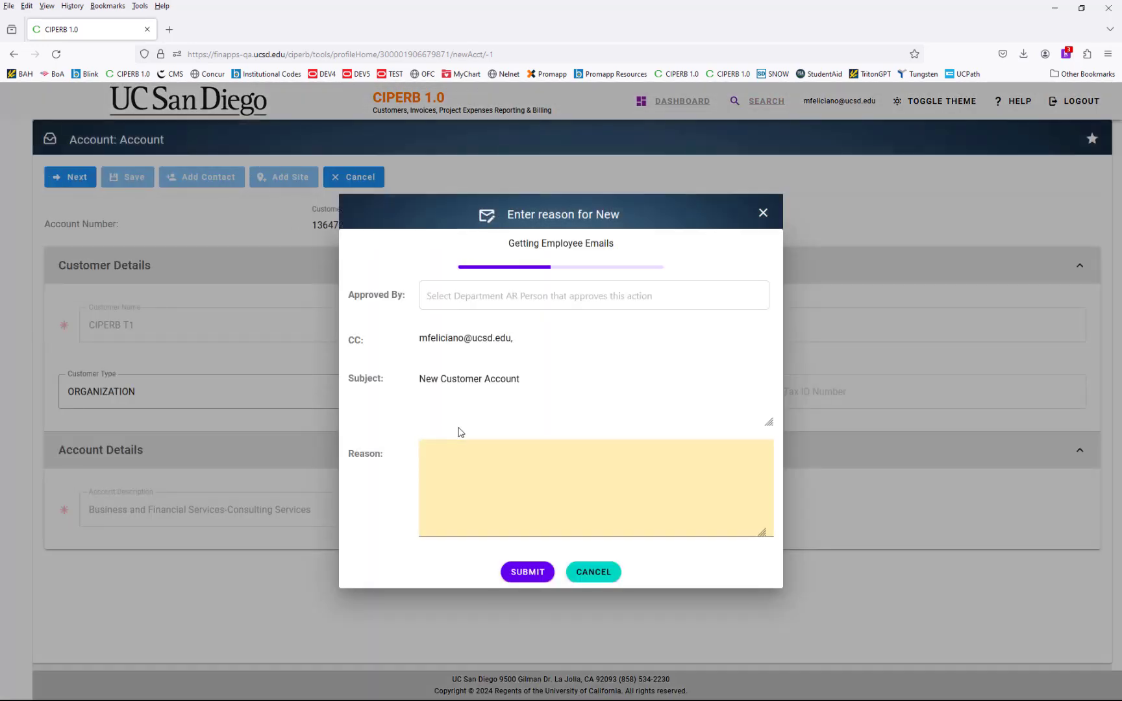
{"action": "left_click", "coordinate": [666, 277]}
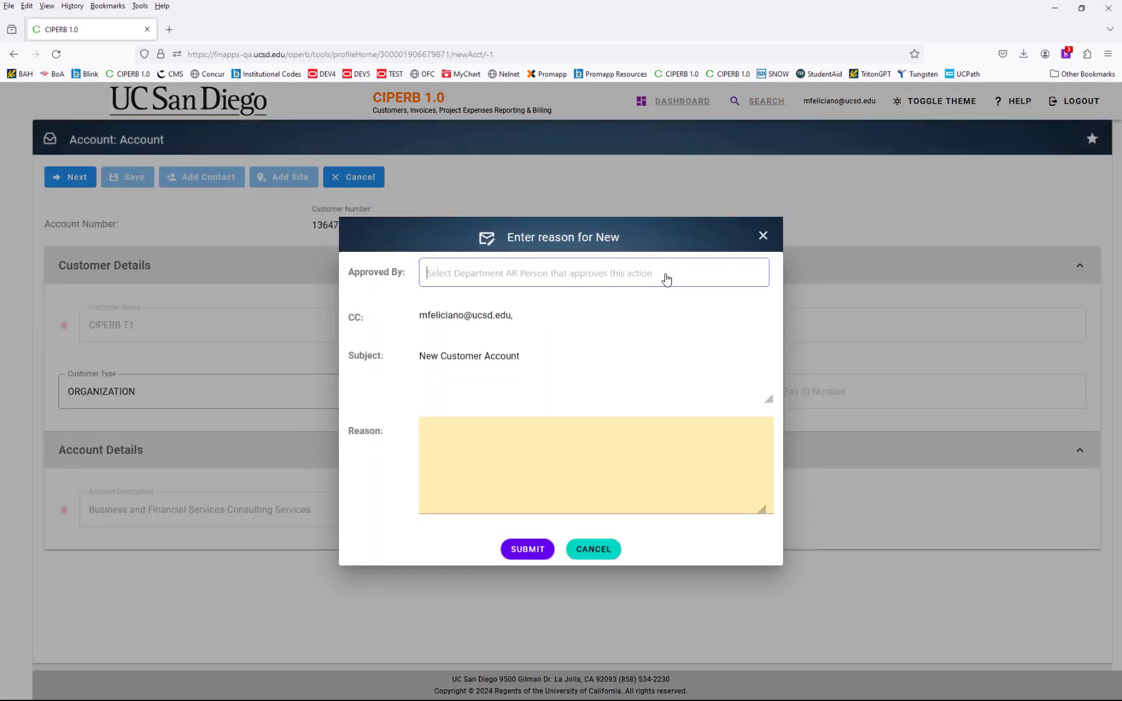
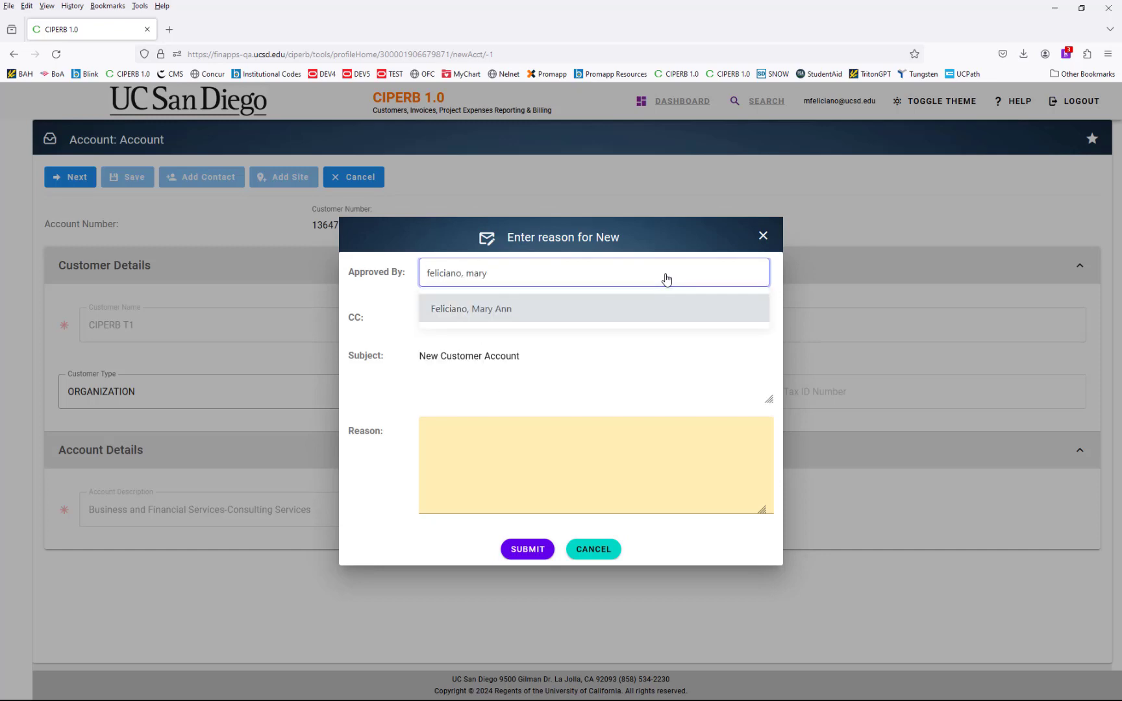
{"action": "left_click", "coordinate": [563, 309]}
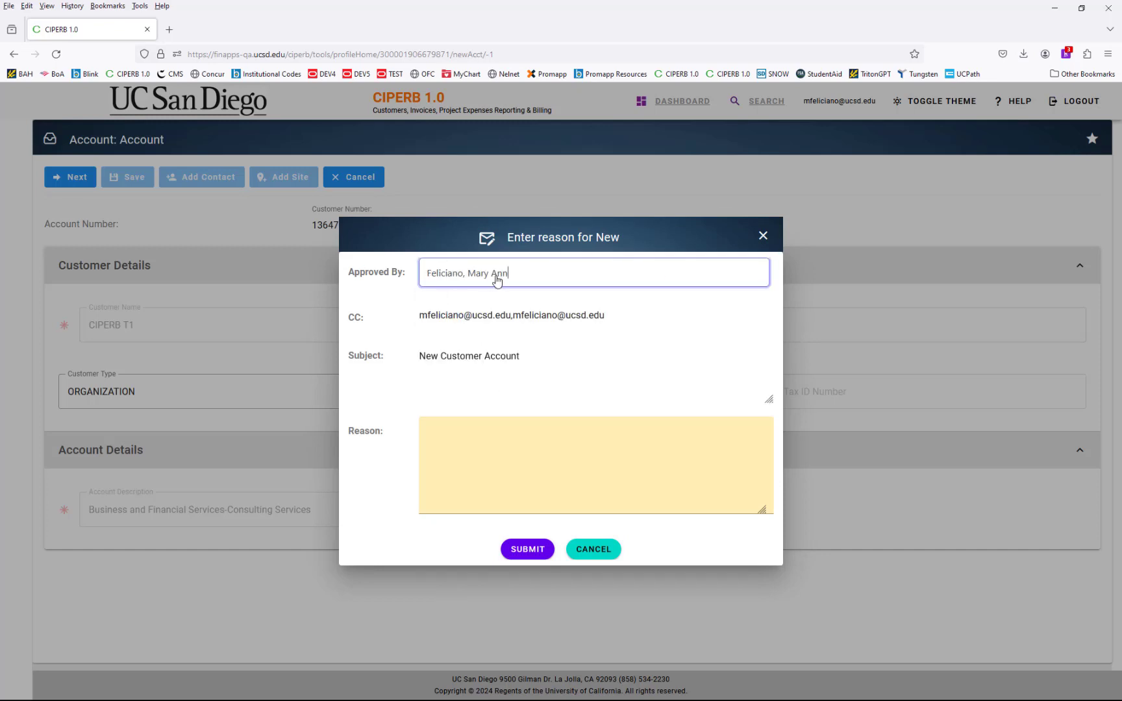
{"action": "left_click", "coordinate": [570, 477]}
{"action": "type", "text": "TEST"}
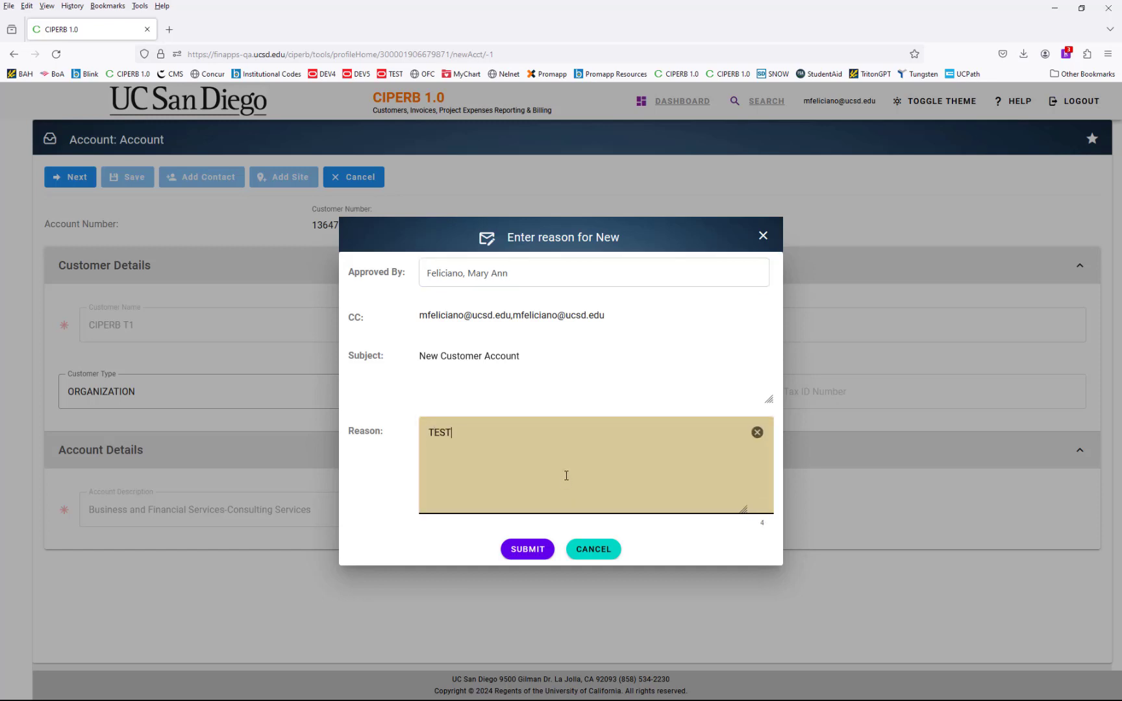
{"action": "left_click", "coordinate": [531, 549]}
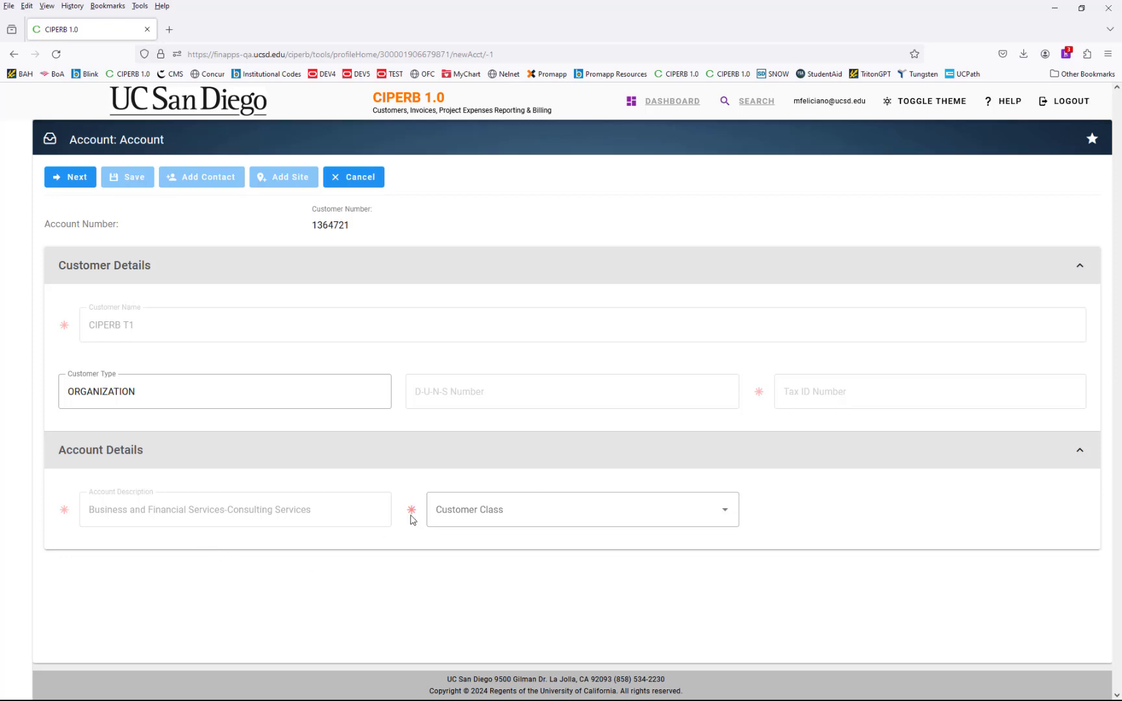
- Set the Customer Class to Private and advance to the Account Contact step
{"action": "left_click", "coordinate": [586, 510]}
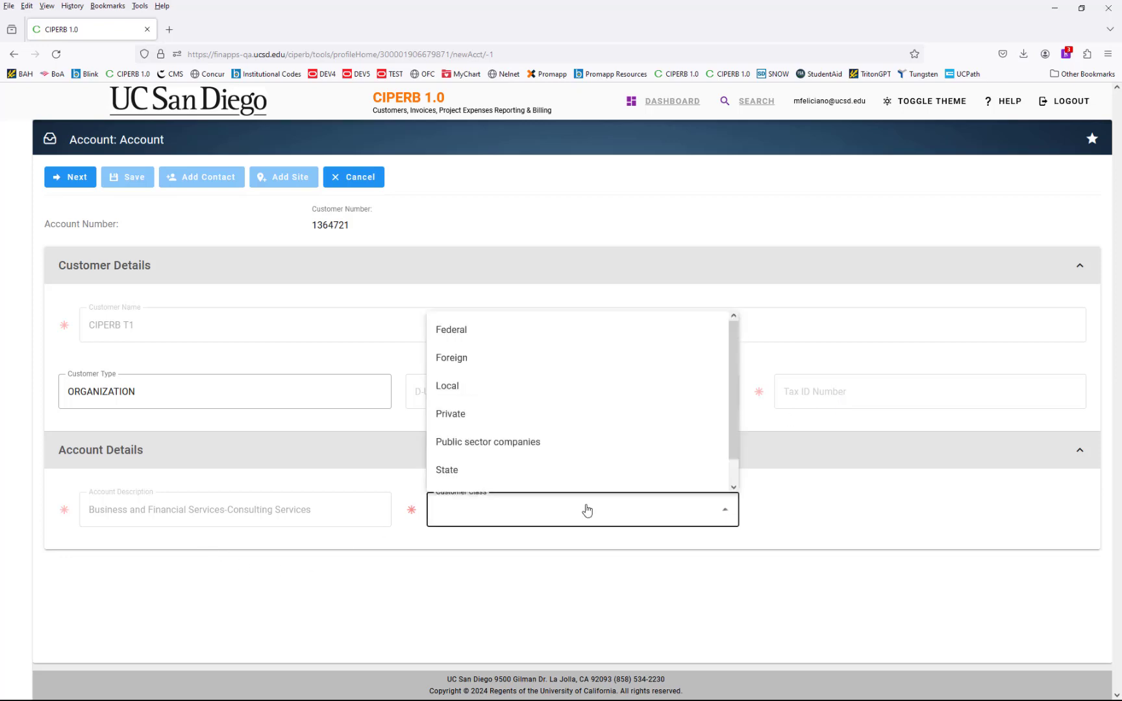
{"action": "left_click", "coordinate": [516, 421]}
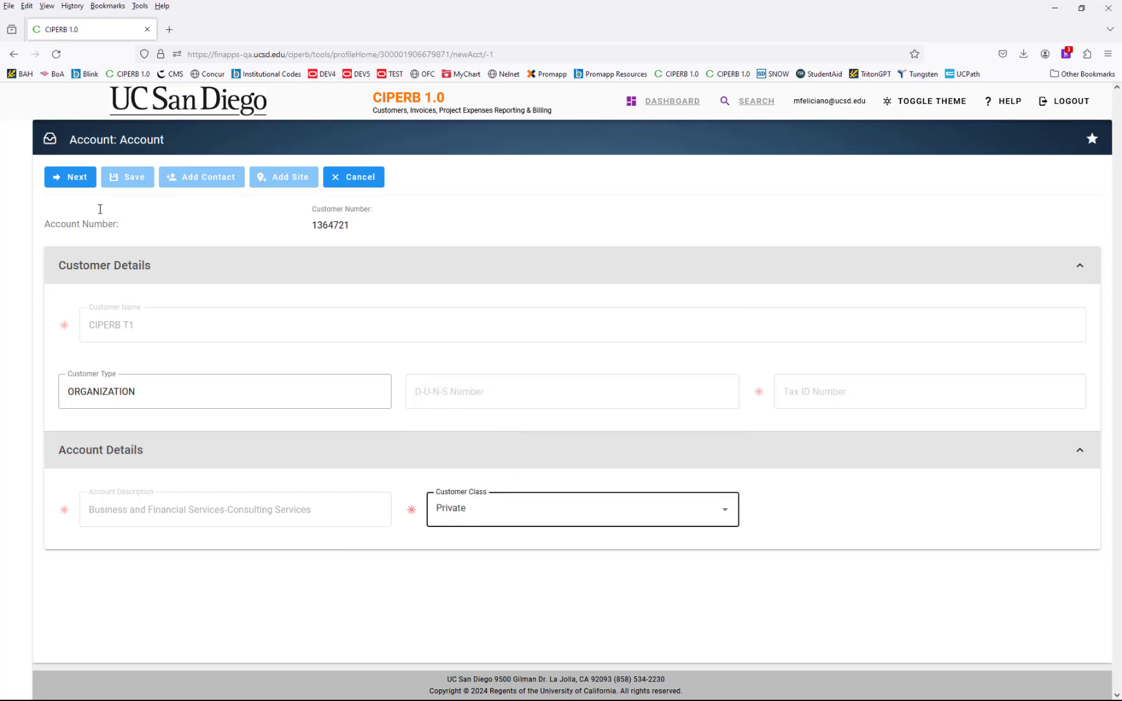
{"action": "left_click", "coordinate": [72, 180]}
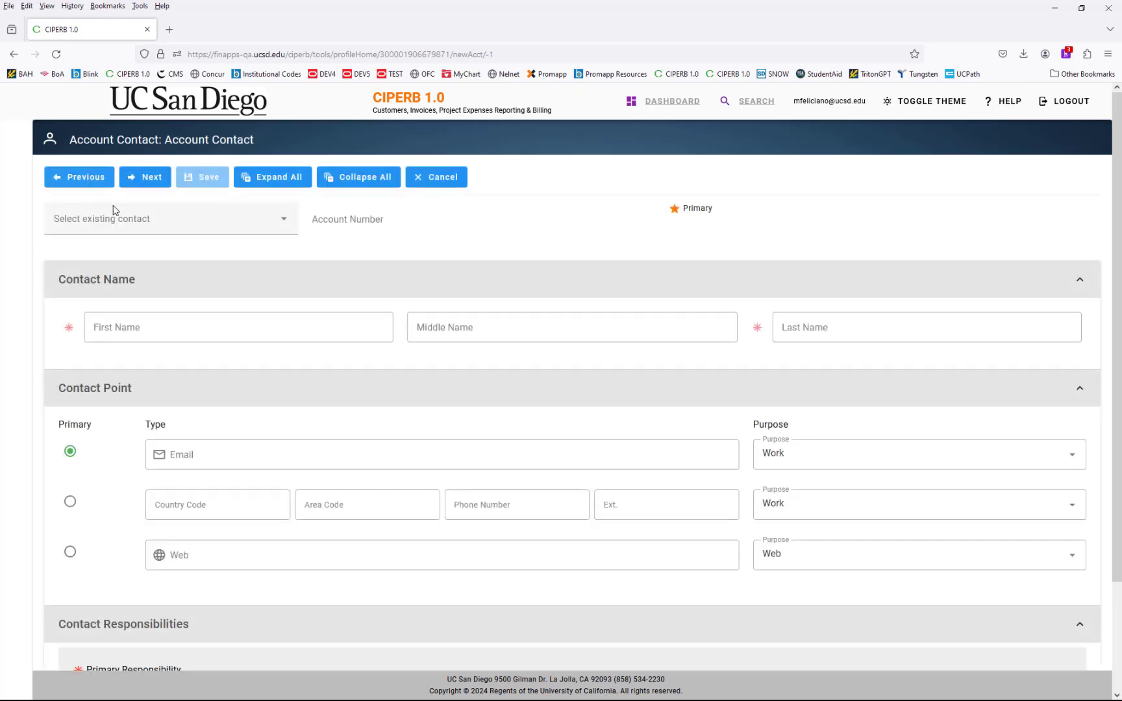
- Fill in the account contact's first name, last name, work e-mail, area code and phone number
{"action": "left_click", "coordinate": [154, 328]}
{"action": "key", "text": "Tab"}
{"action": "key", "text": "Tab"}
{"action": "key", "text": "Tab"}
{"action": "key", "text": "Tab"}
{"action": "key", "text": "Tab"}
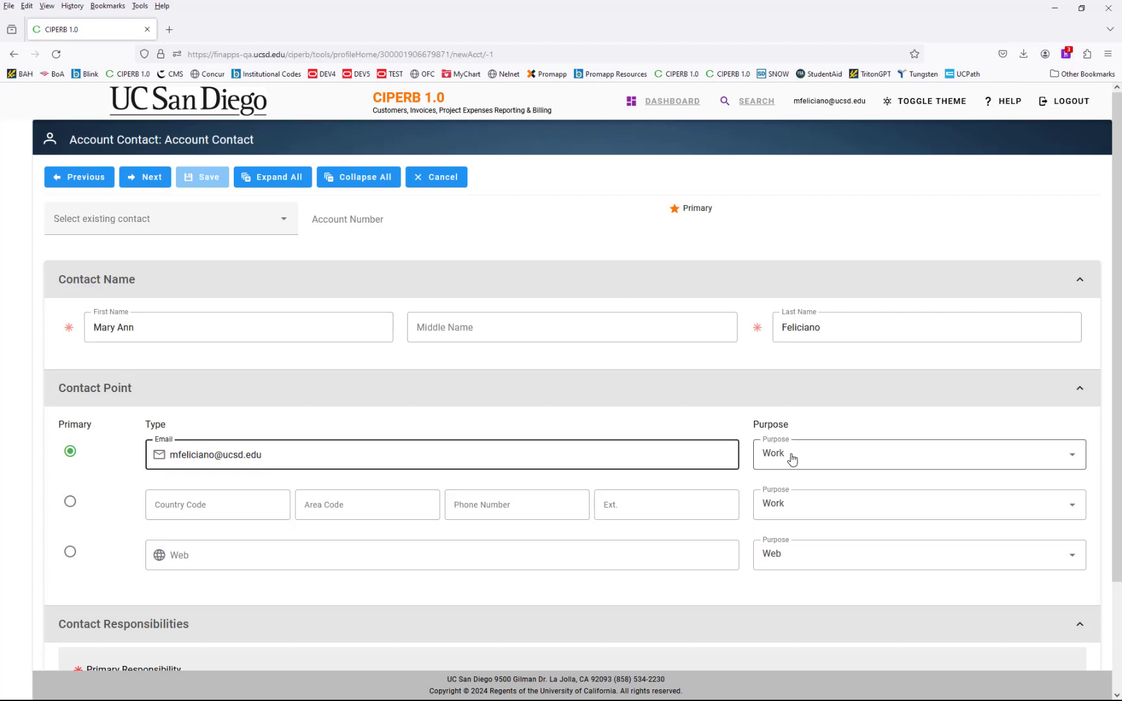
{"action": "left_click", "coordinate": [379, 510]}
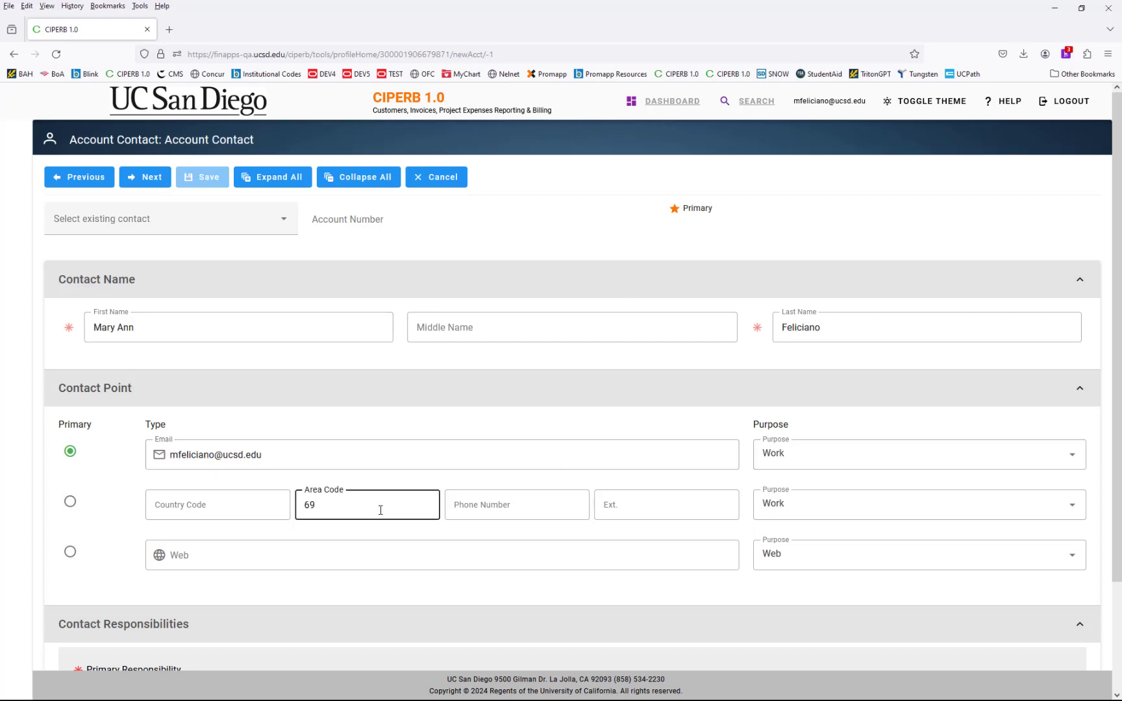
{"action": "key", "text": "Tab"}
{"action": "type", "text": "123456"}
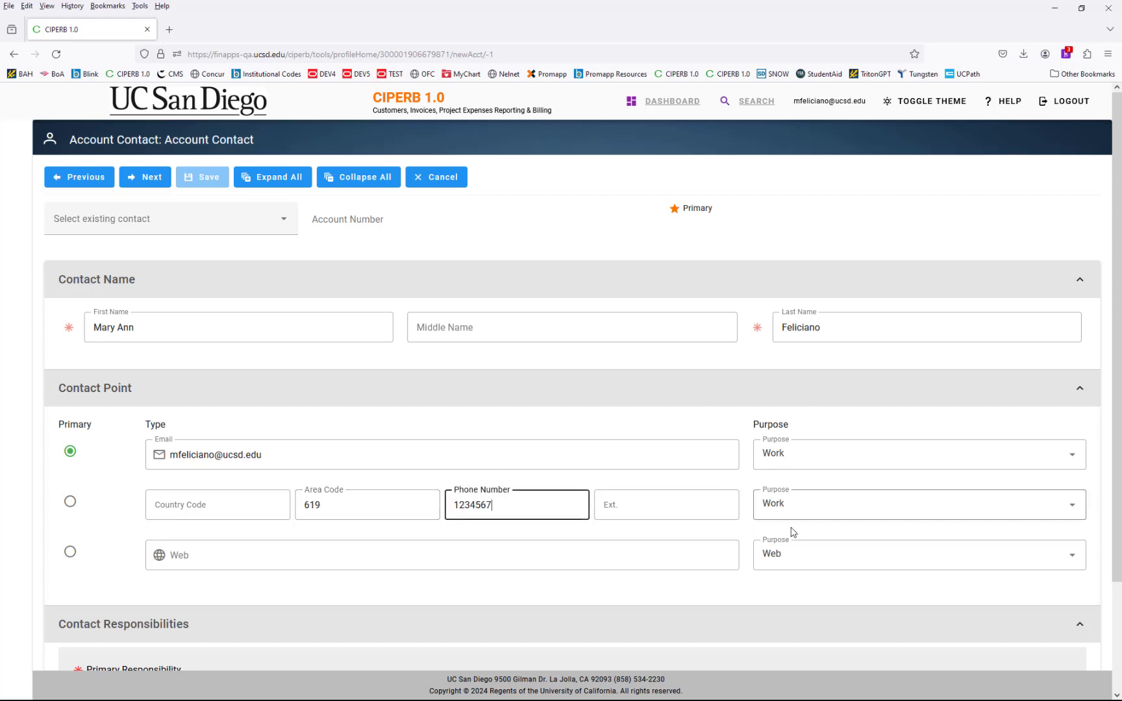
{"action": "left_click", "coordinate": [820, 591]}
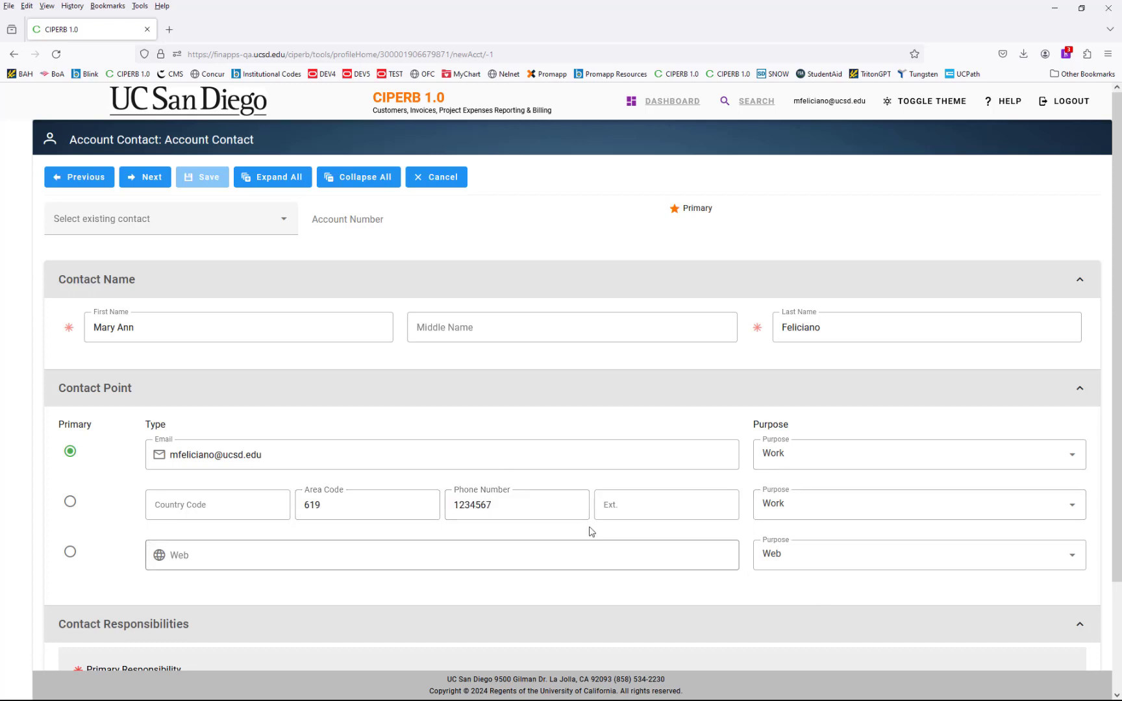
{"action": "scroll", "coordinate": [539, 530], "scroll_direction": "down", "scroll_amount": 3}
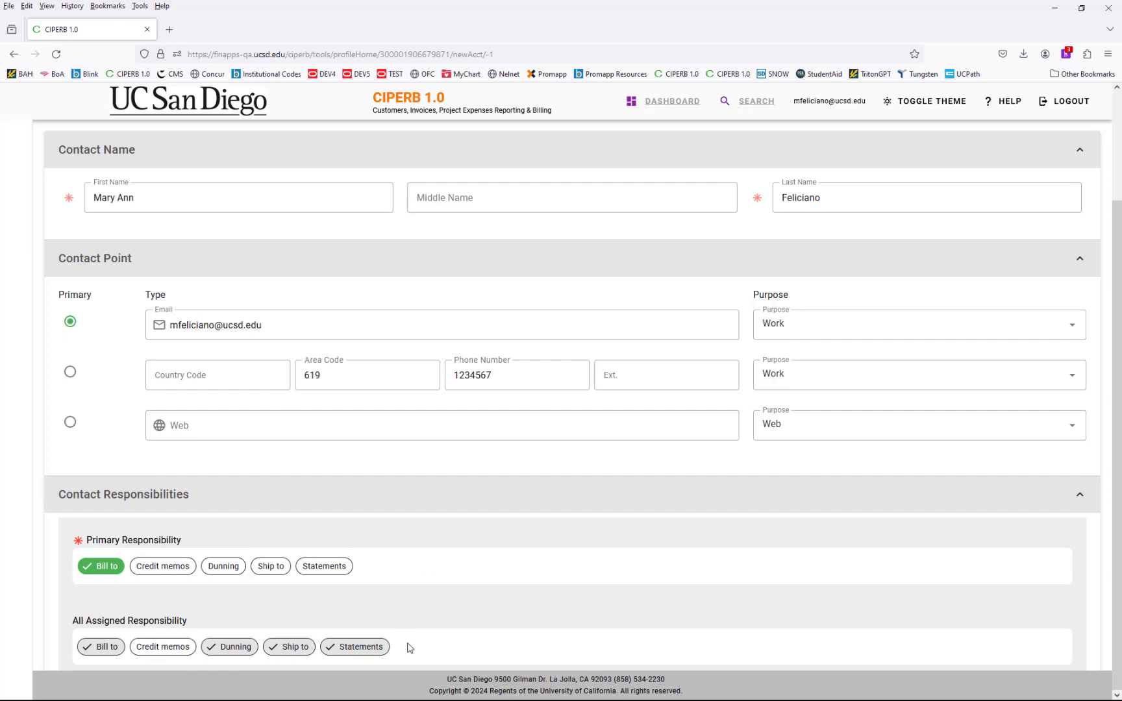
{"action": "scroll", "coordinate": [532, 598], "scroll_direction": "up", "scroll_amount": 3}
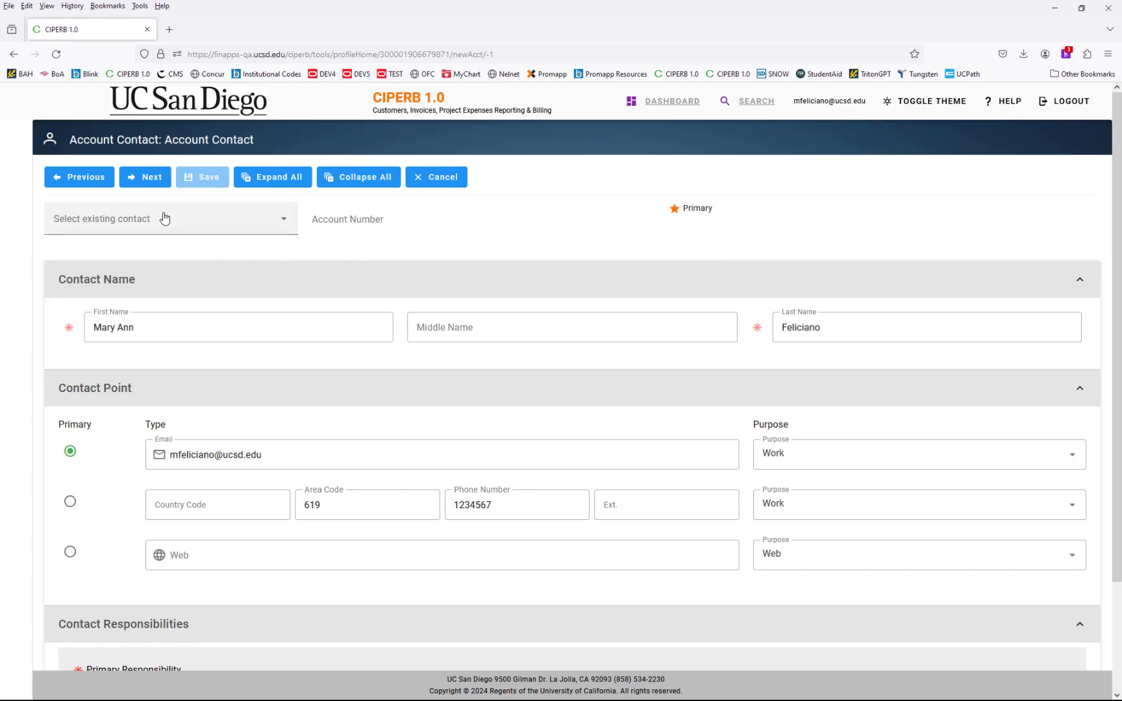
- On Profile/Settings, set Preferred Delivery Method to E-Mail, then continue to the Site step
{"action": "left_click", "coordinate": [150, 183]}
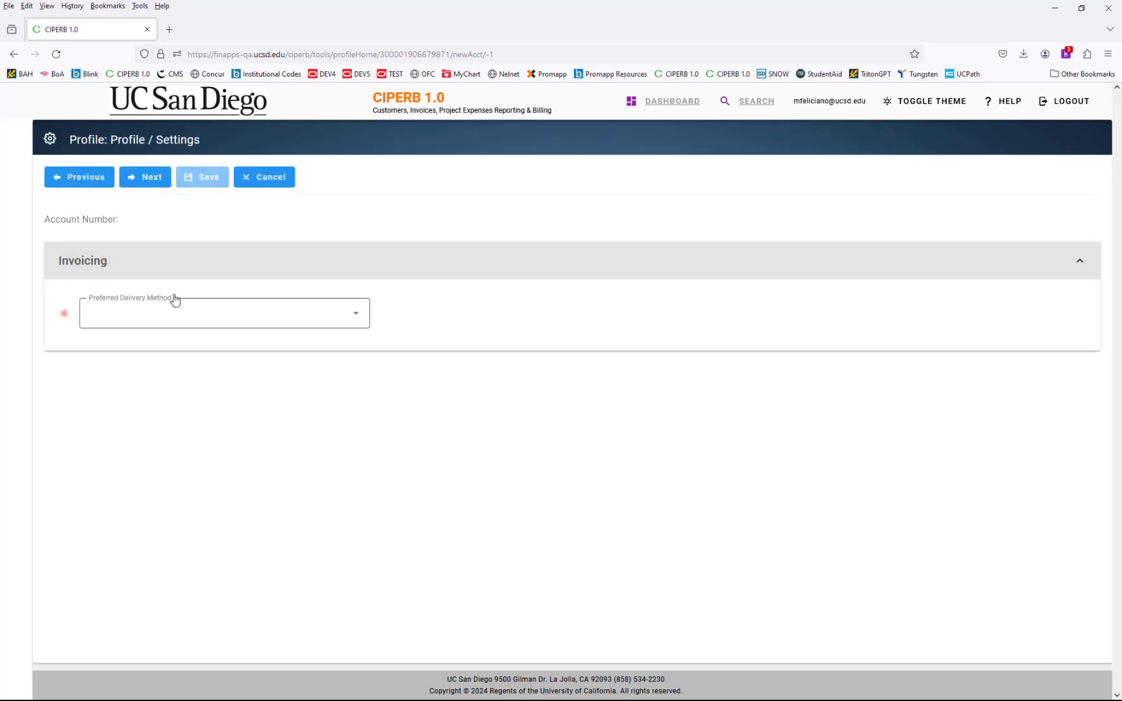
{"action": "left_click", "coordinate": [336, 318]}
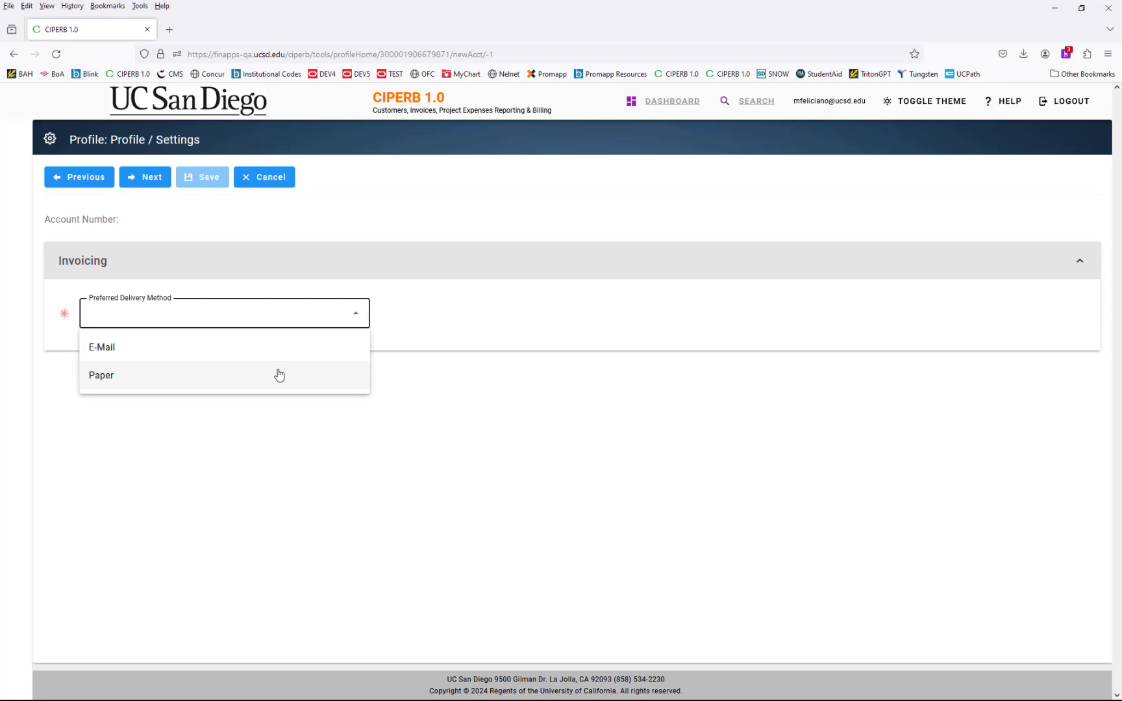
{"action": "left_click", "coordinate": [262, 355]}
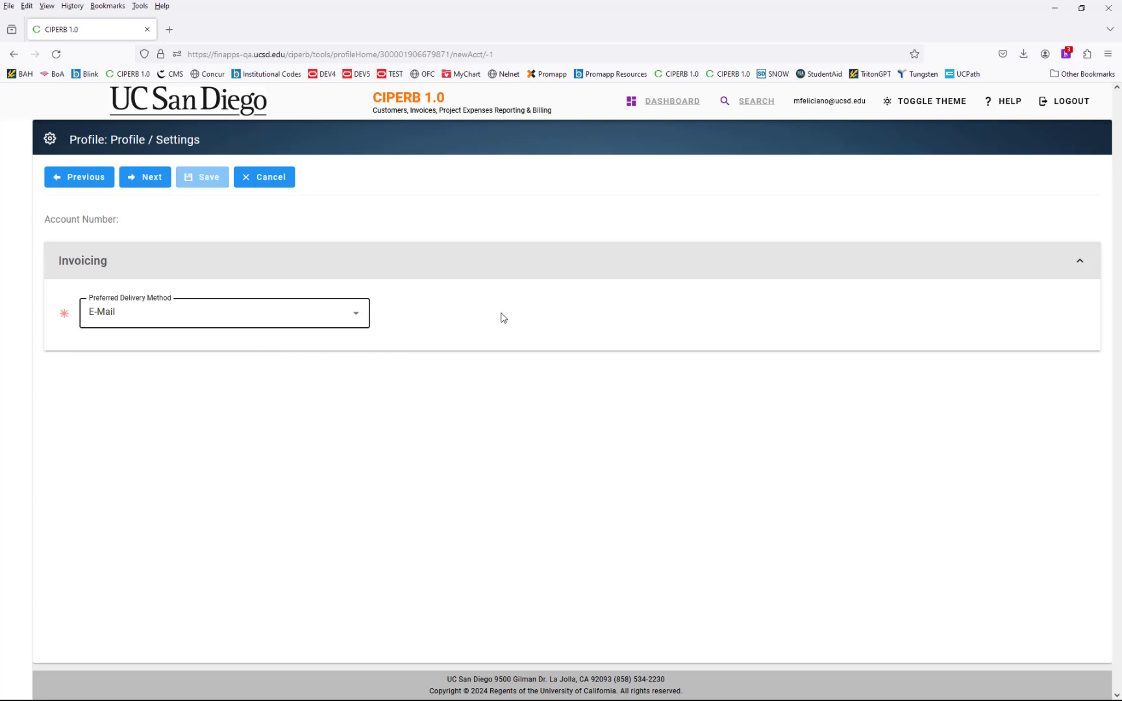
{"action": "left_click", "coordinate": [141, 182]}
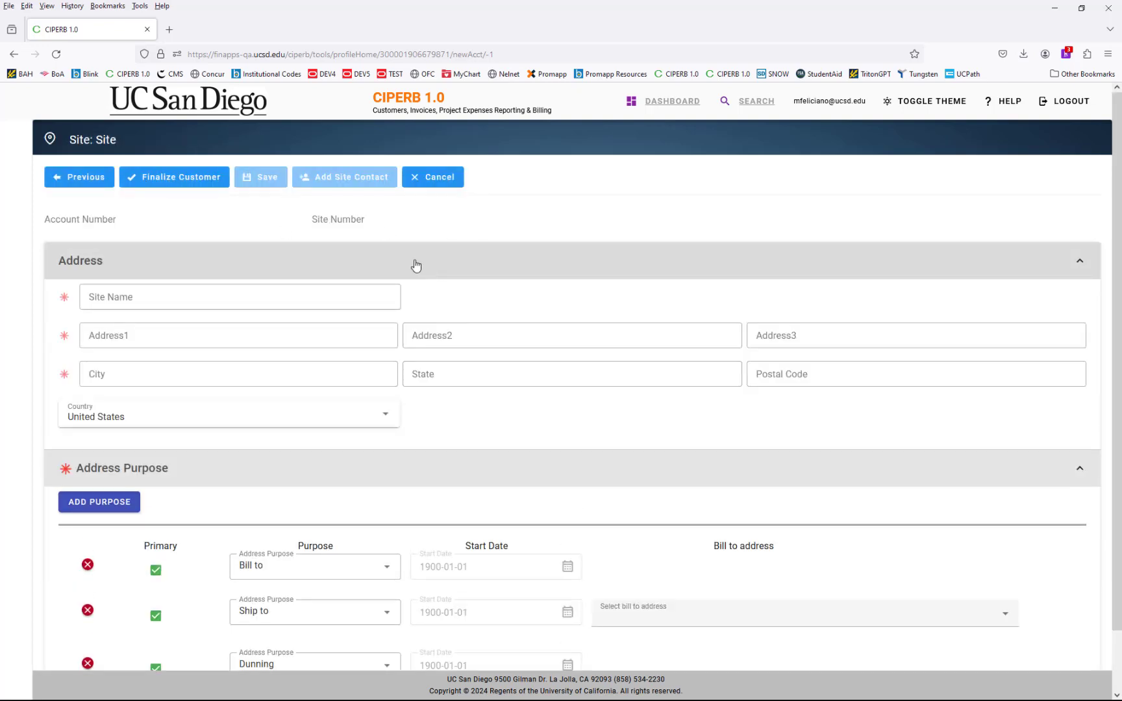
- Enter site name 'BFS - consulting services' with its street address, city, state and postal code
{"action": "left_click", "coordinate": [292, 297]}
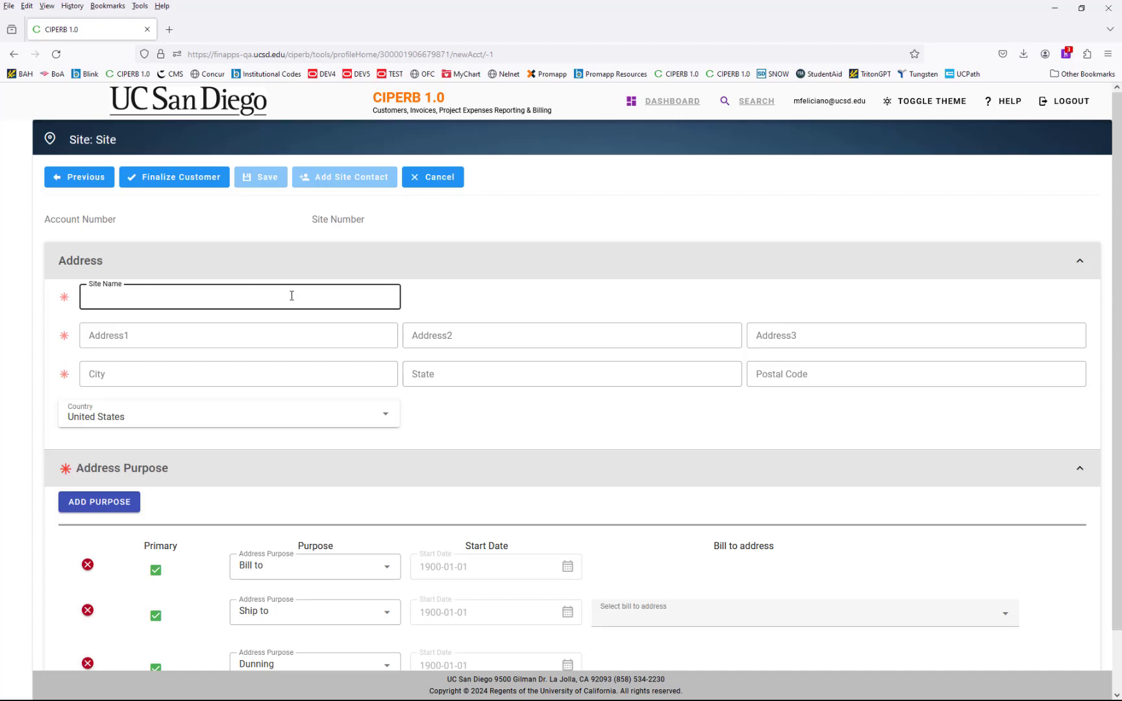
{"action": "type", "text": "BFS - service"}
{"action": "type", "text": "onsulting services"}
{"action": "left_click", "coordinate": [284, 335]}
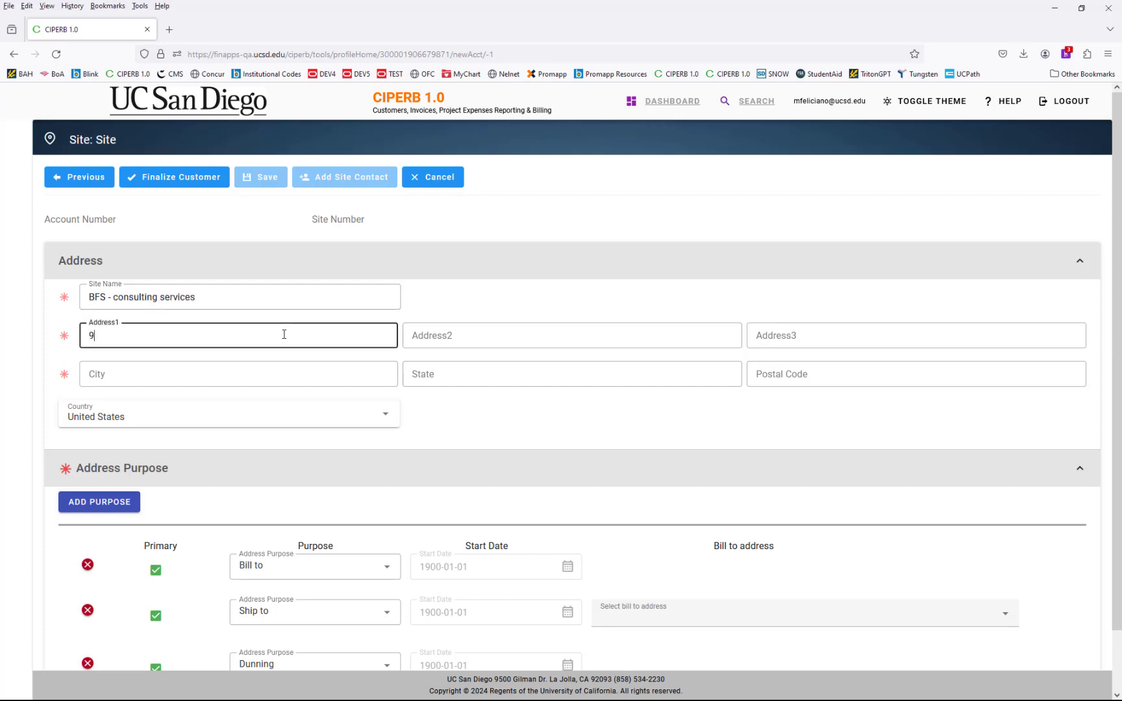
{"action": "key", "text": "Tab"}
{"action": "key", "text": "Tab"}
{"action": "key", "text": "Tab"}
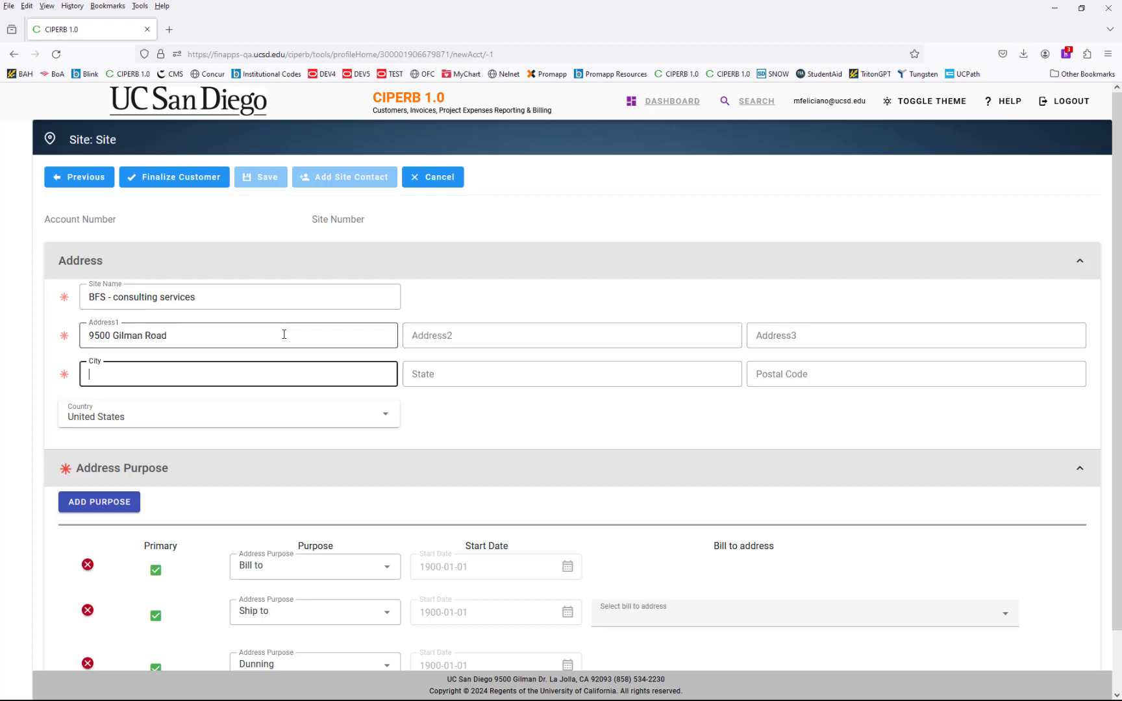
{"action": "key", "text": "Tab"}
{"action": "key", "text": "Tab"}
{"action": "left_click", "coordinate": [525, 420]}
- Set the Ship to purpose's bill-to address to BFS - consulting services
{"action": "scroll", "coordinate": [522, 342], "scroll_direction": "down", "scroll_amount": 1}
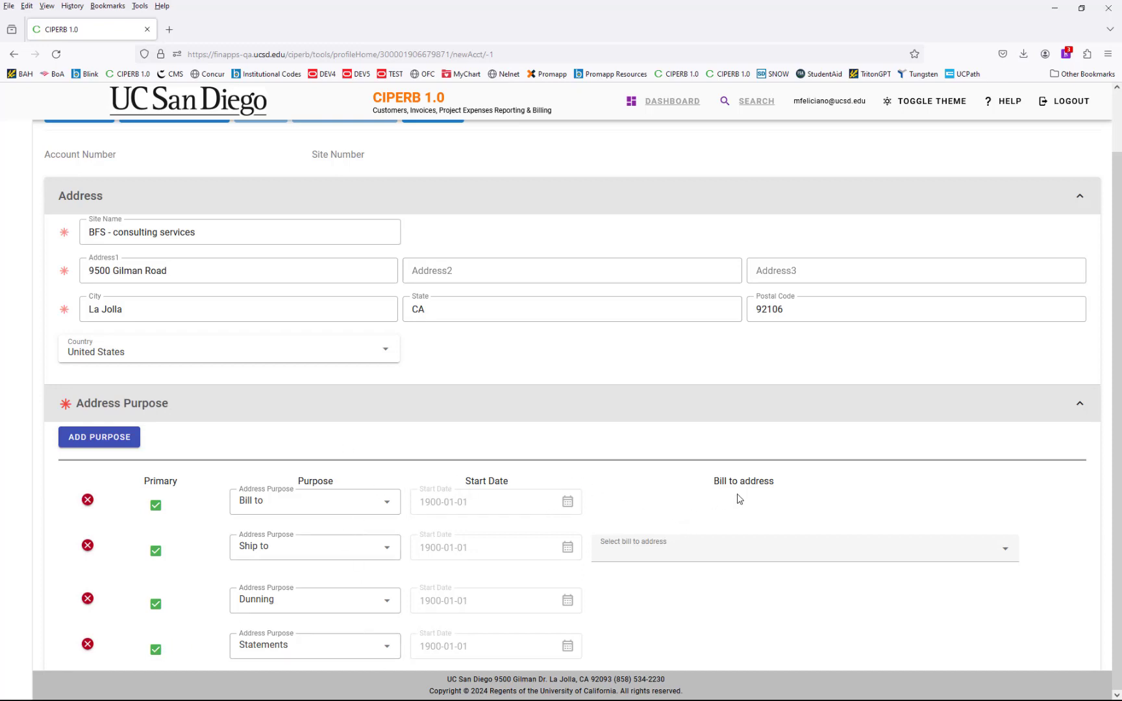
{"action": "left_click", "coordinate": [1008, 552]}
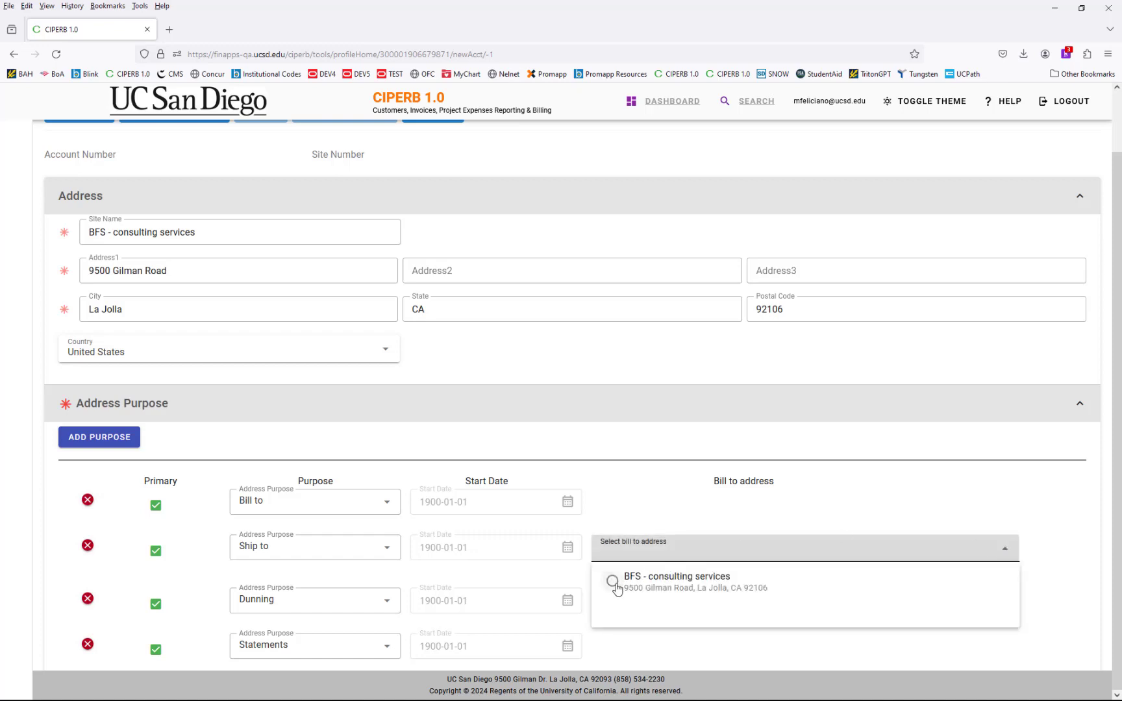
{"action": "left_click", "coordinate": [613, 582]}
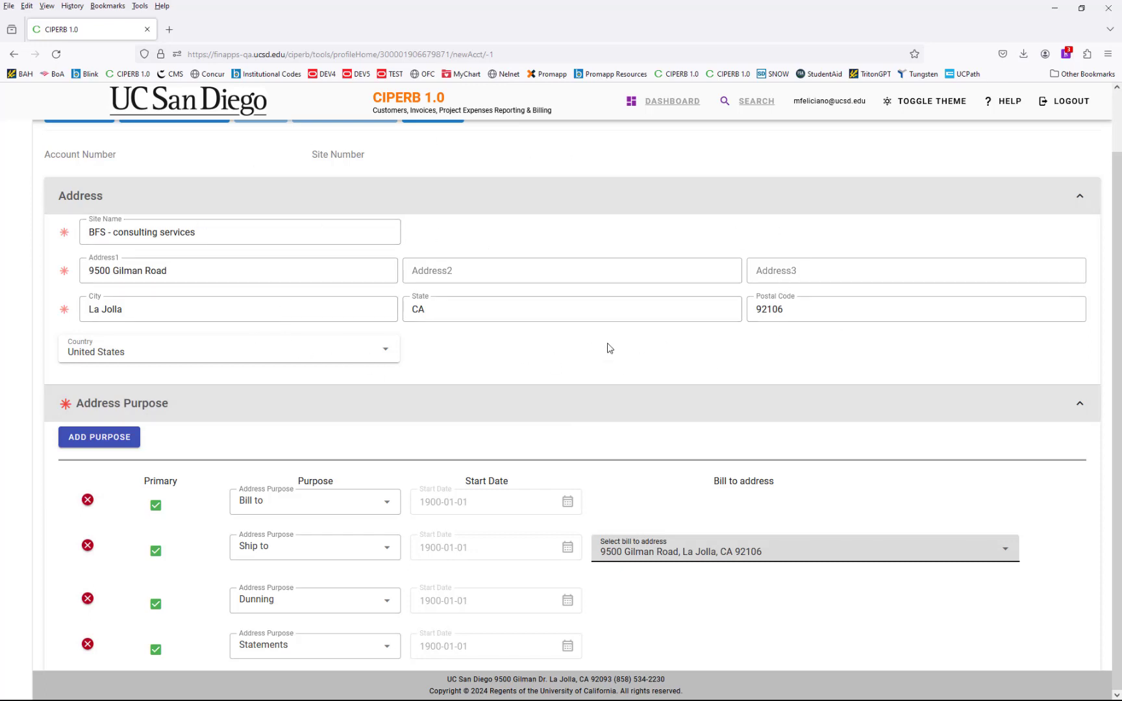
{"action": "scroll", "coordinate": [609, 348], "scroll_direction": "up", "scroll_amount": 2}
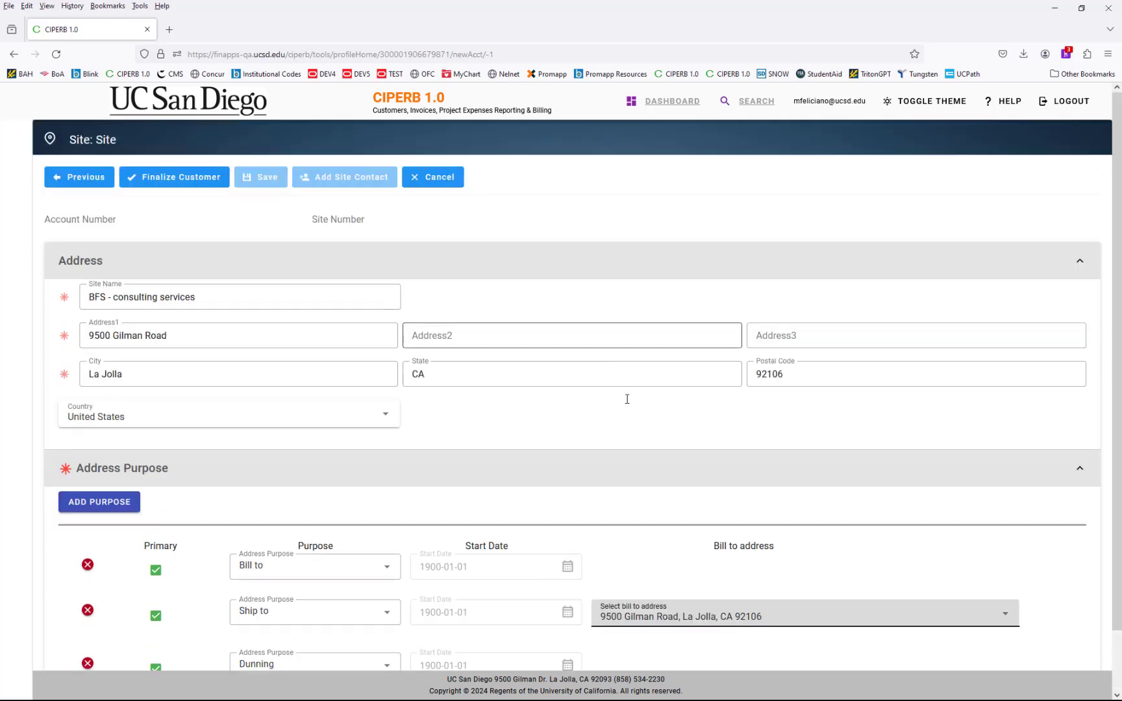
- Finalize the customer, review the details, contact, E-Mail profile and site sections, then create the account
{"action": "left_click", "coordinate": [165, 184]}
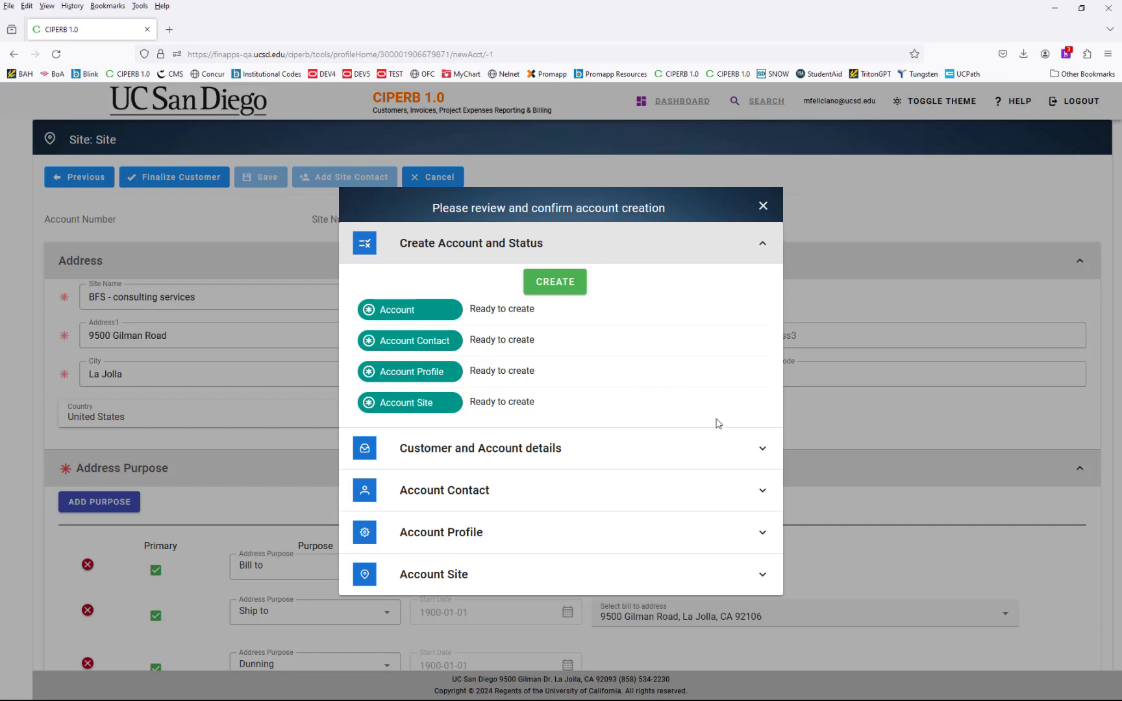
{"action": "left_click", "coordinate": [761, 449]}
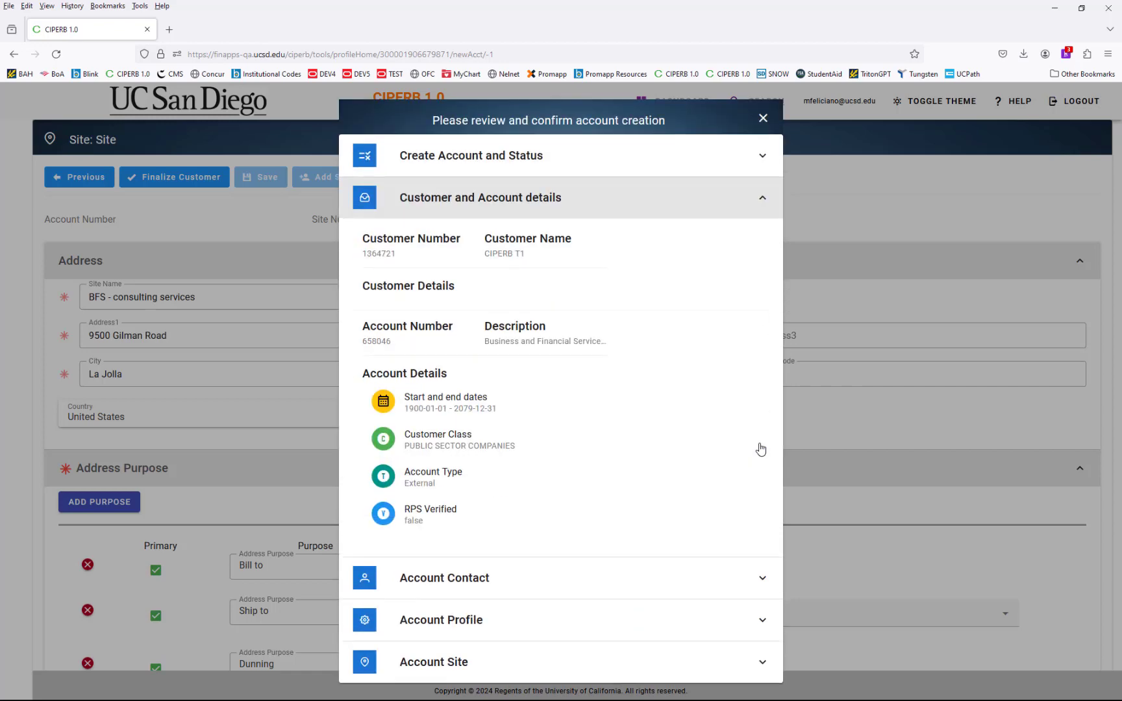
{"action": "left_click", "coordinate": [759, 576]}
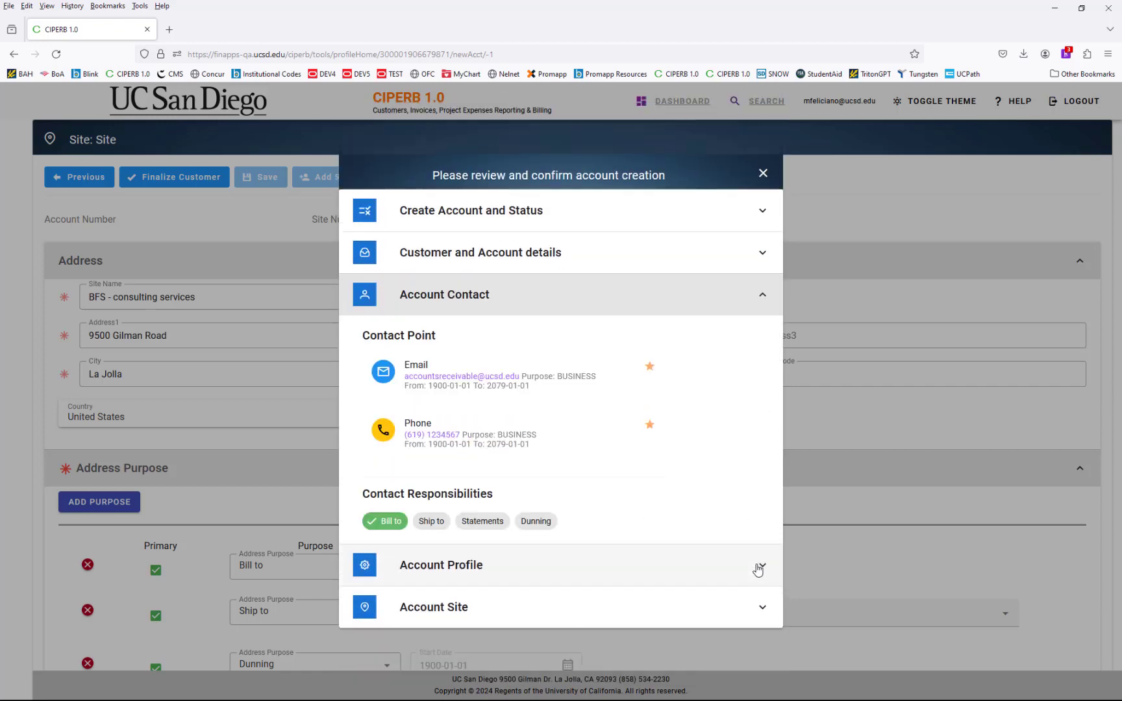
{"action": "left_click", "coordinate": [760, 571]}
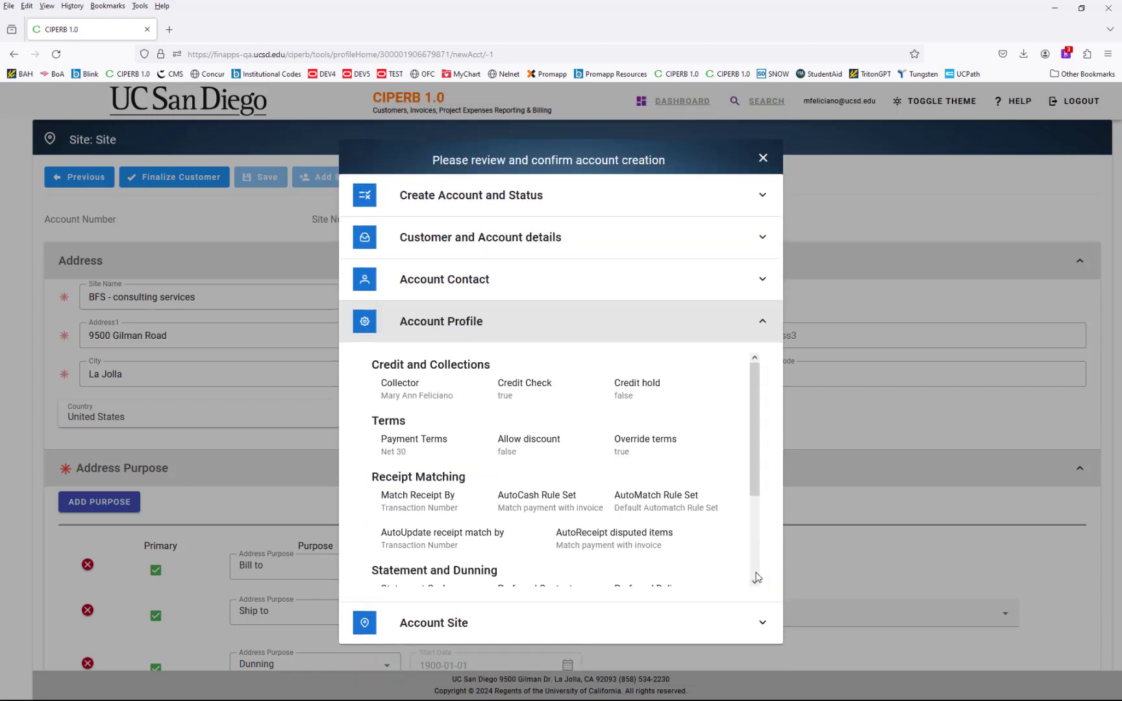
{"action": "scroll", "coordinate": [697, 499], "scroll_direction": "down", "scroll_amount": 2}
{"action": "left_click_drag", "start_coordinate": [497, 574], "coordinate": [523, 573]}
{"action": "left_click", "coordinate": [757, 627]}
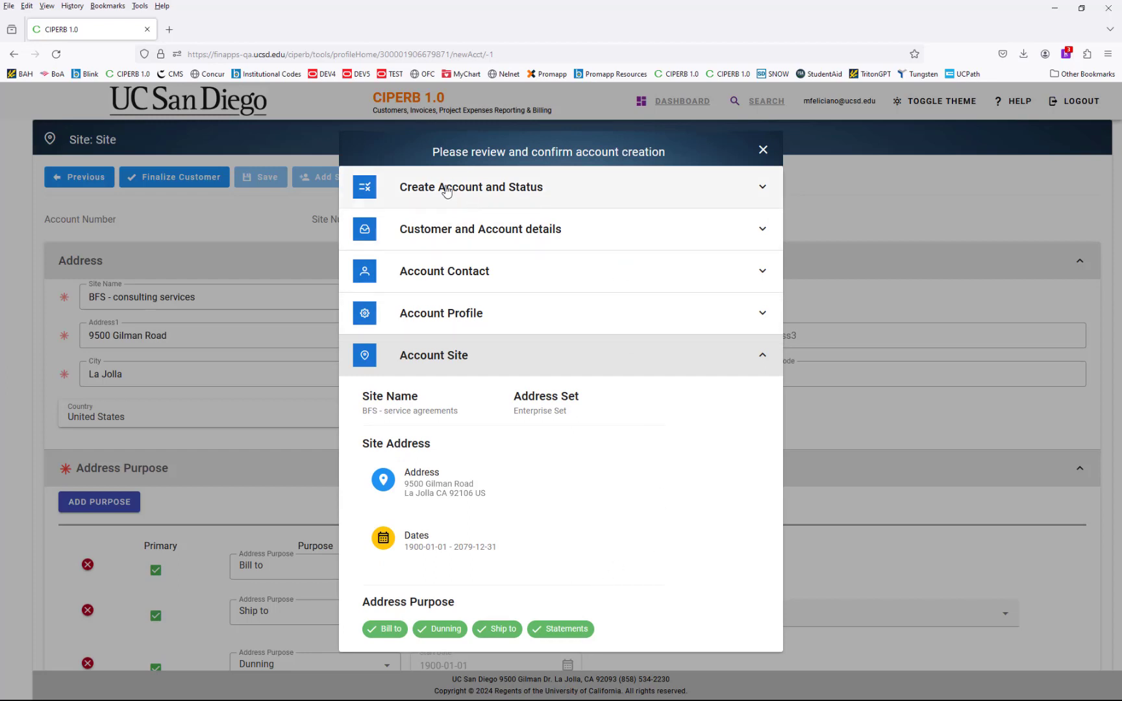
{"action": "left_click", "coordinate": [763, 189]}
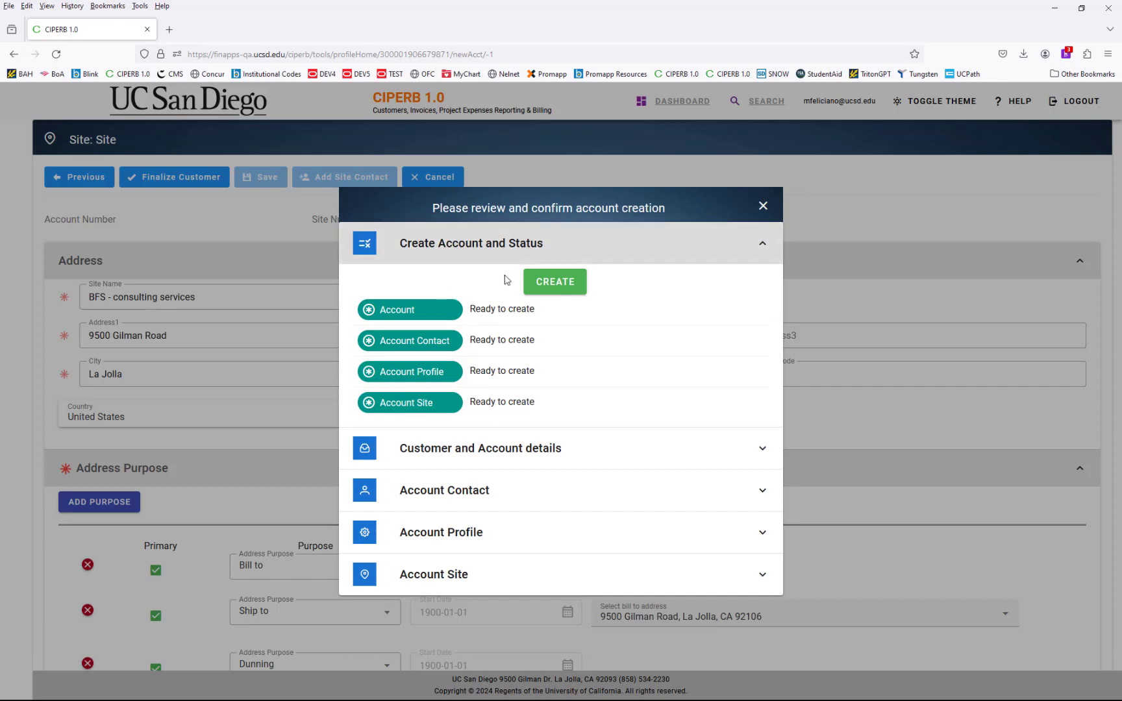
{"action": "left_click", "coordinate": [555, 284]}
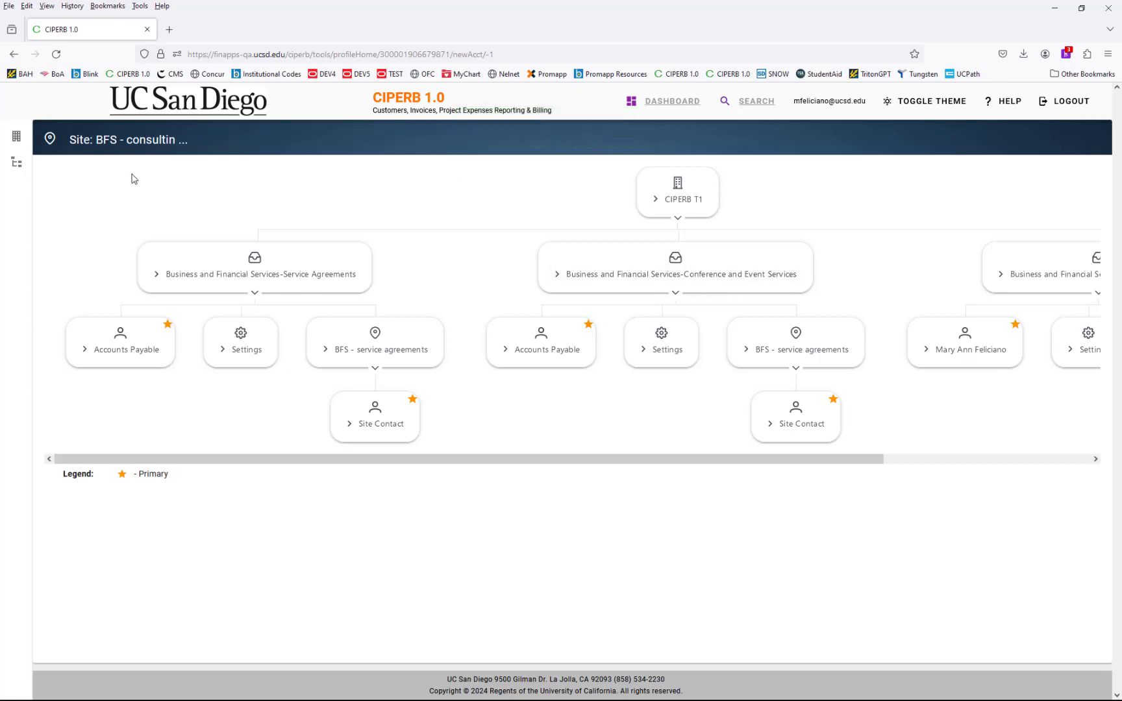
- Scroll the hierarchy chart to the new Consulting Services account and view its details
{"action": "left_click", "coordinate": [17, 138]}
{"action": "left_click_drag", "start_coordinate": [724, 462], "coordinate": [990, 463]}
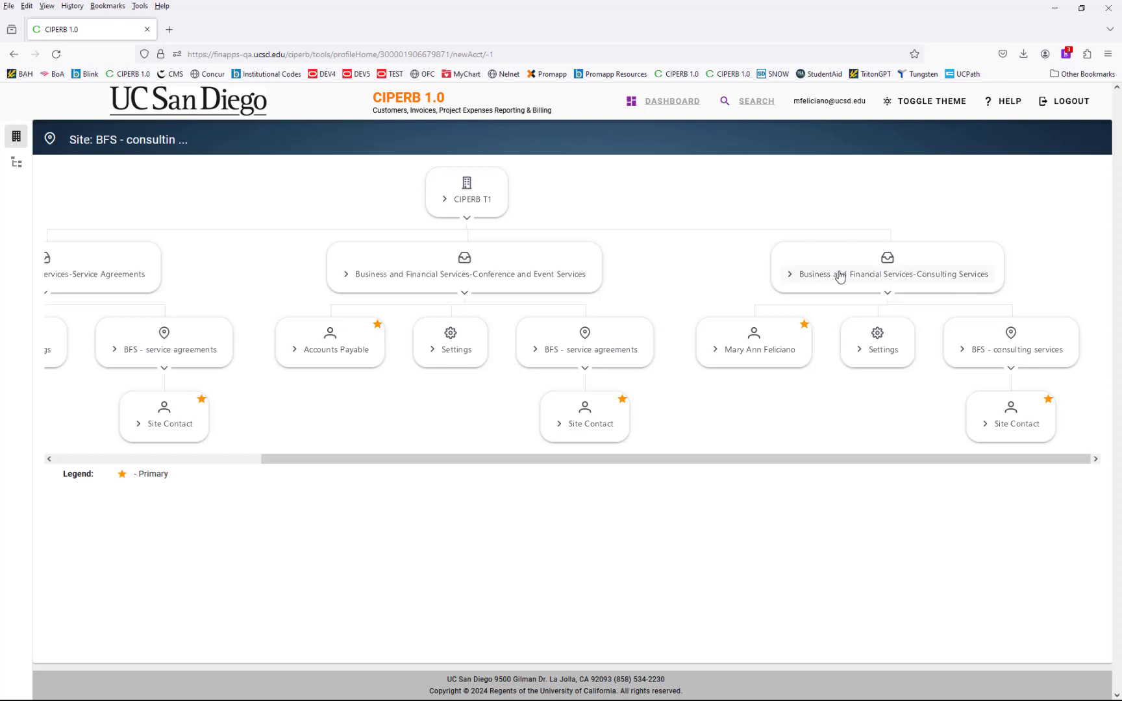
{"action": "left_click", "coordinate": [839, 276]}
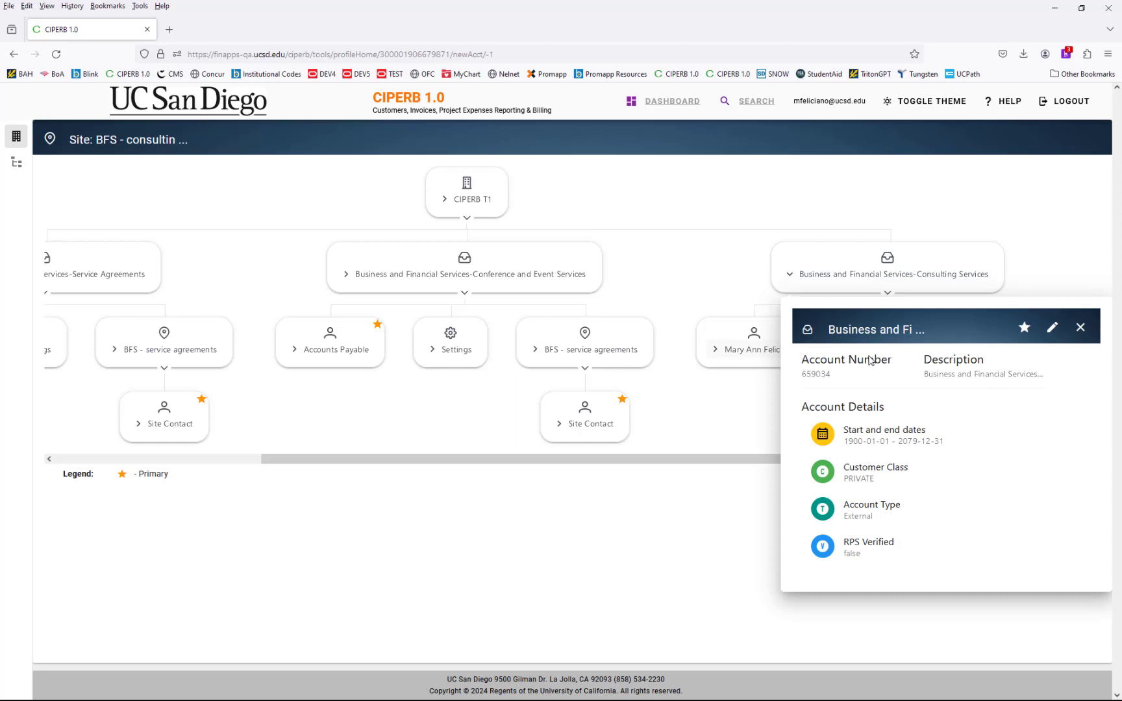
{"action": "left_click", "coordinate": [761, 352]}
- Check the consulting account's primary contact and profile settings, including E-Mail invoicing delivery
{"action": "left_click", "coordinate": [763, 353]}
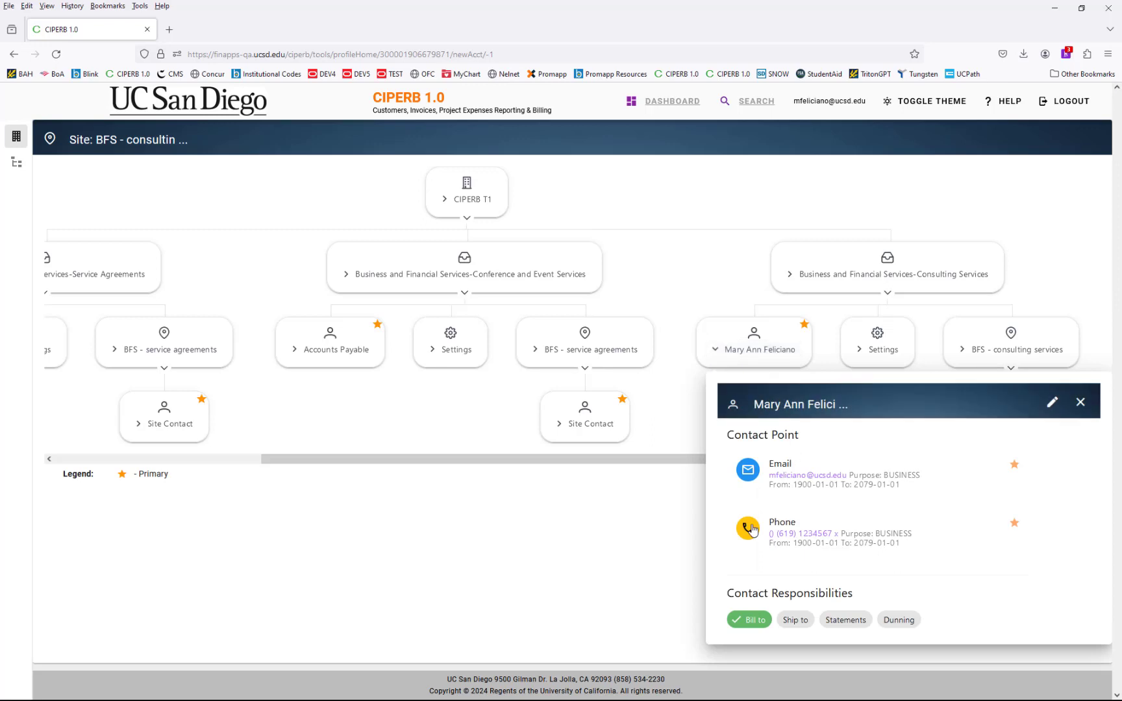
{"action": "left_click", "coordinate": [884, 355]}
{"action": "left_click", "coordinate": [884, 355]}
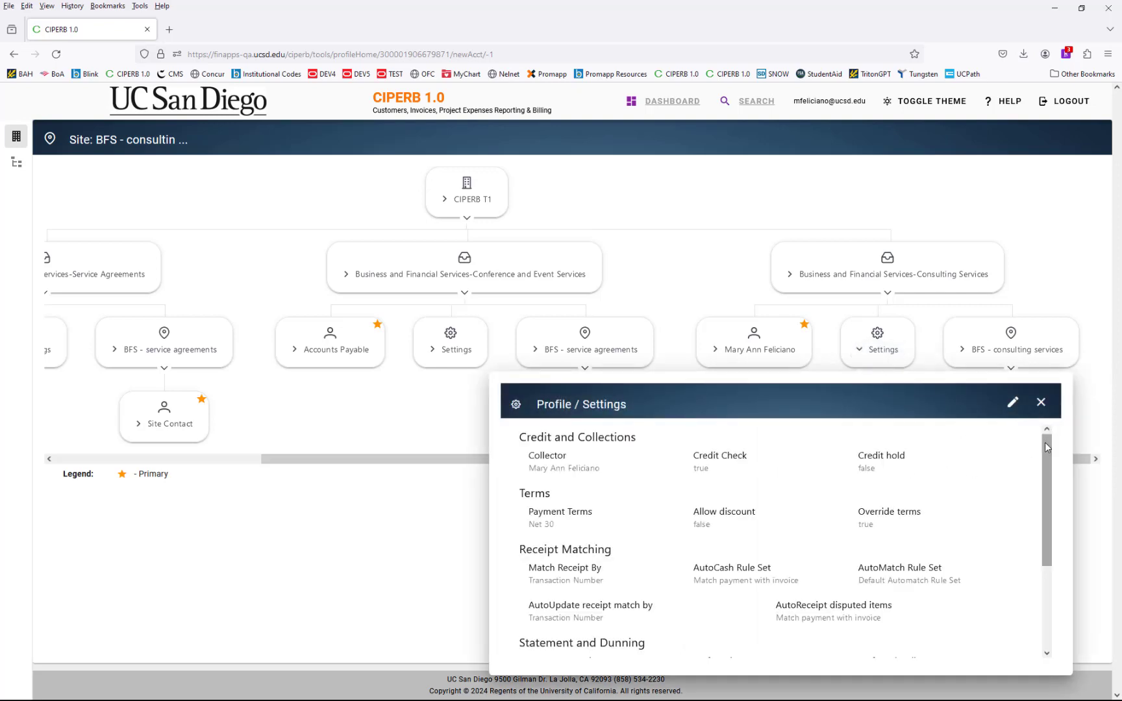
{"action": "left_click_drag", "start_coordinate": [1046, 446], "coordinate": [1047, 530]}
{"action": "left_click_drag", "start_coordinate": [693, 646], "coordinate": [718, 648]}
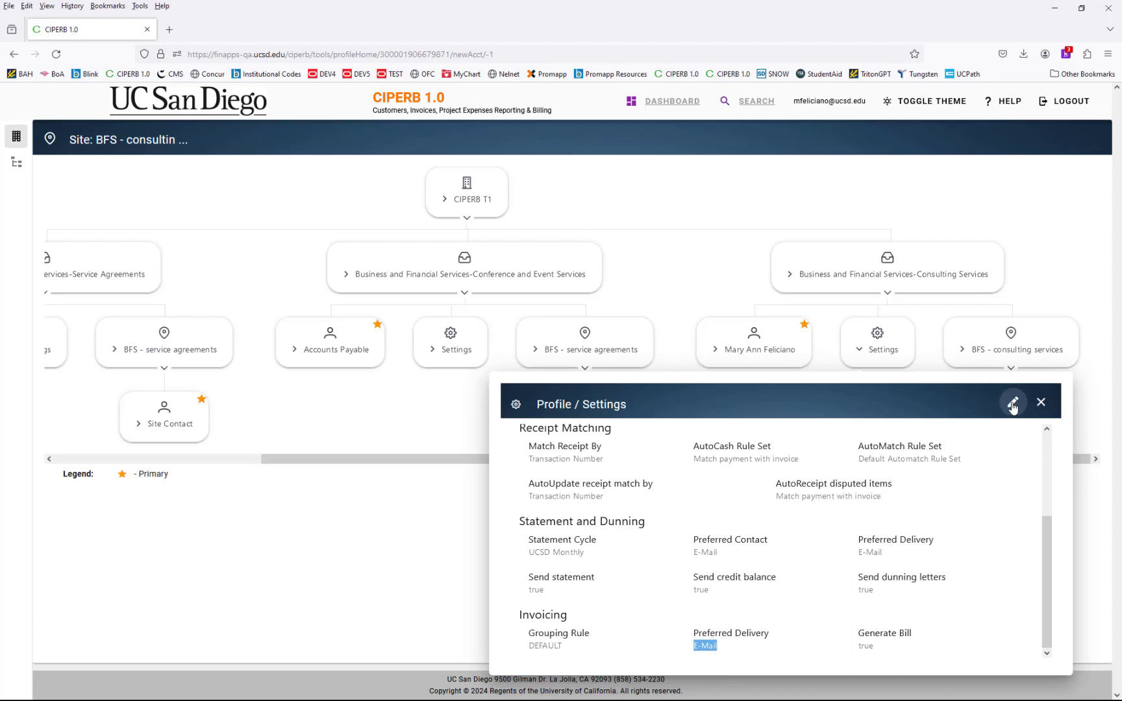
{"action": "left_click", "coordinate": [989, 347]}
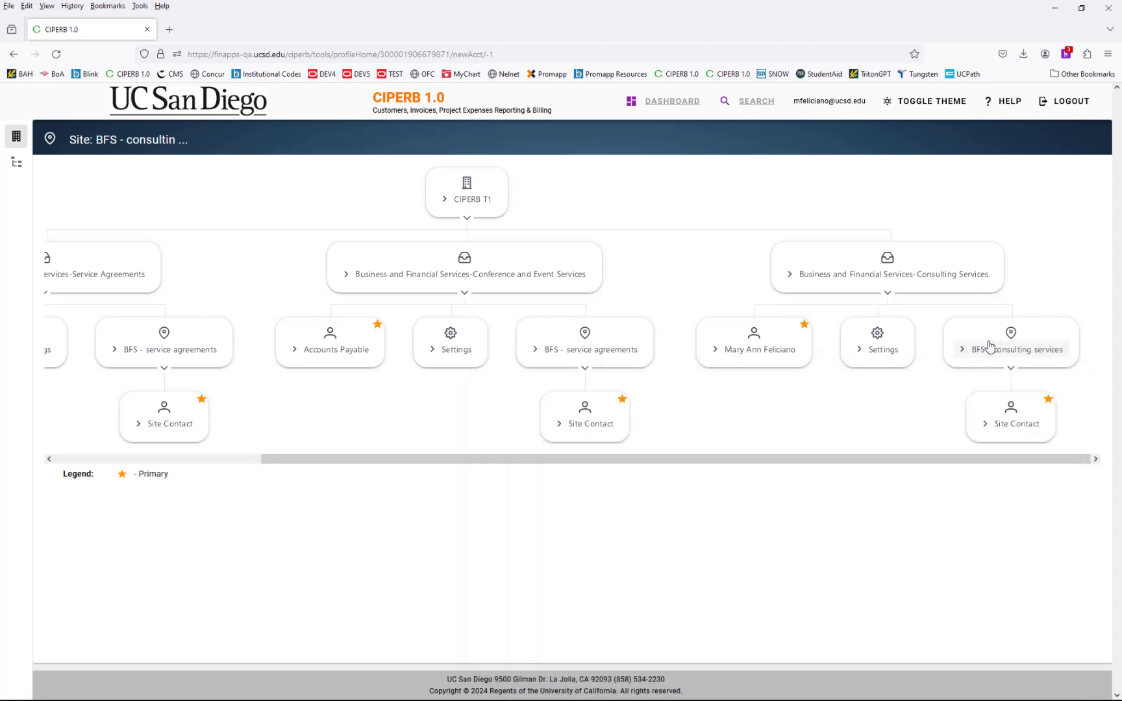
- Inspect the BFS - consulting services site details, then scroll the chart back to the left
{"action": "left_click", "coordinate": [989, 347]}
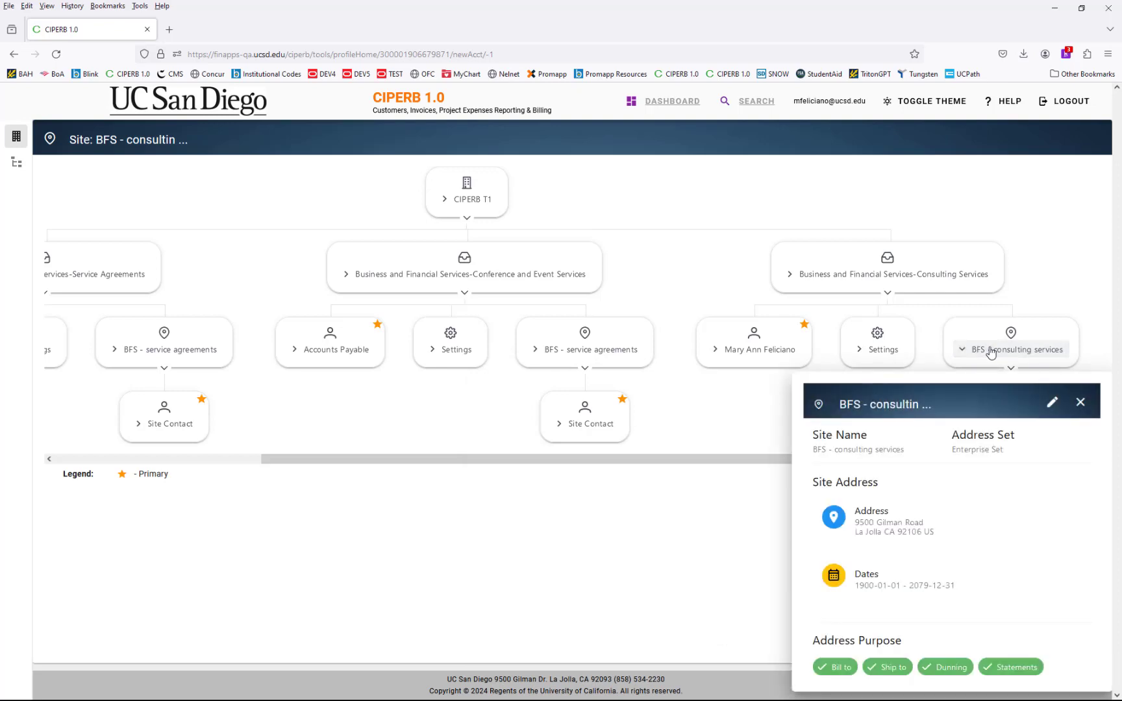
{"action": "left_click_drag", "start_coordinate": [857, 521], "coordinate": [926, 543]}
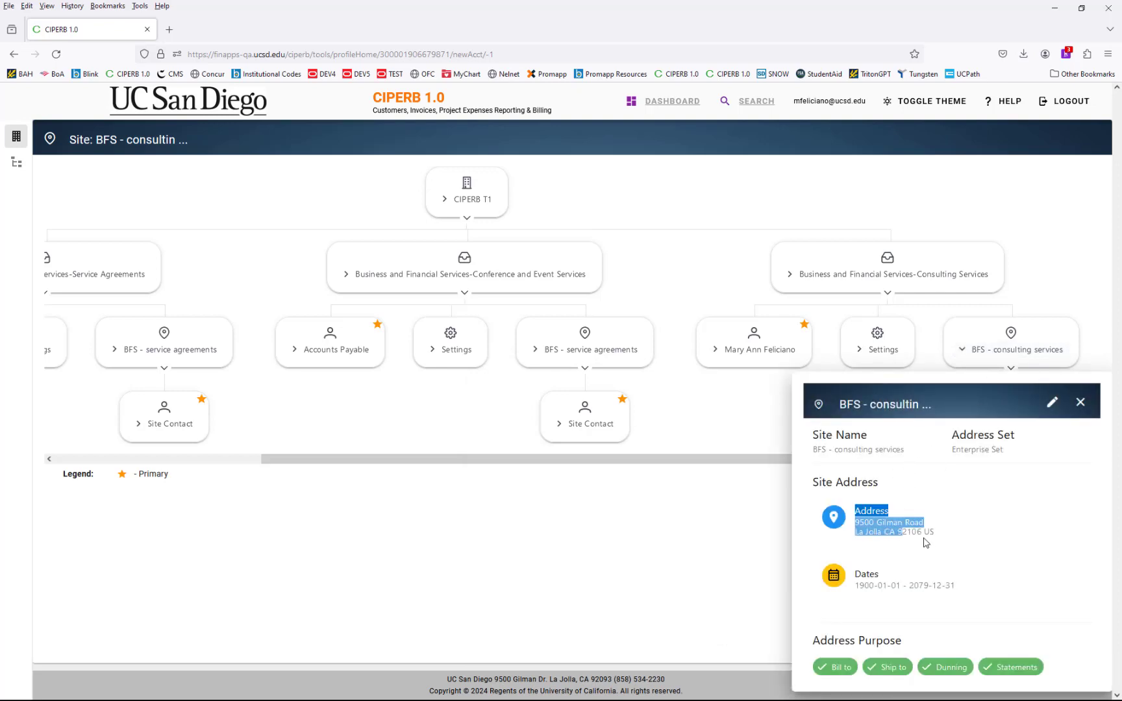
{"action": "left_click", "coordinate": [1051, 436]}
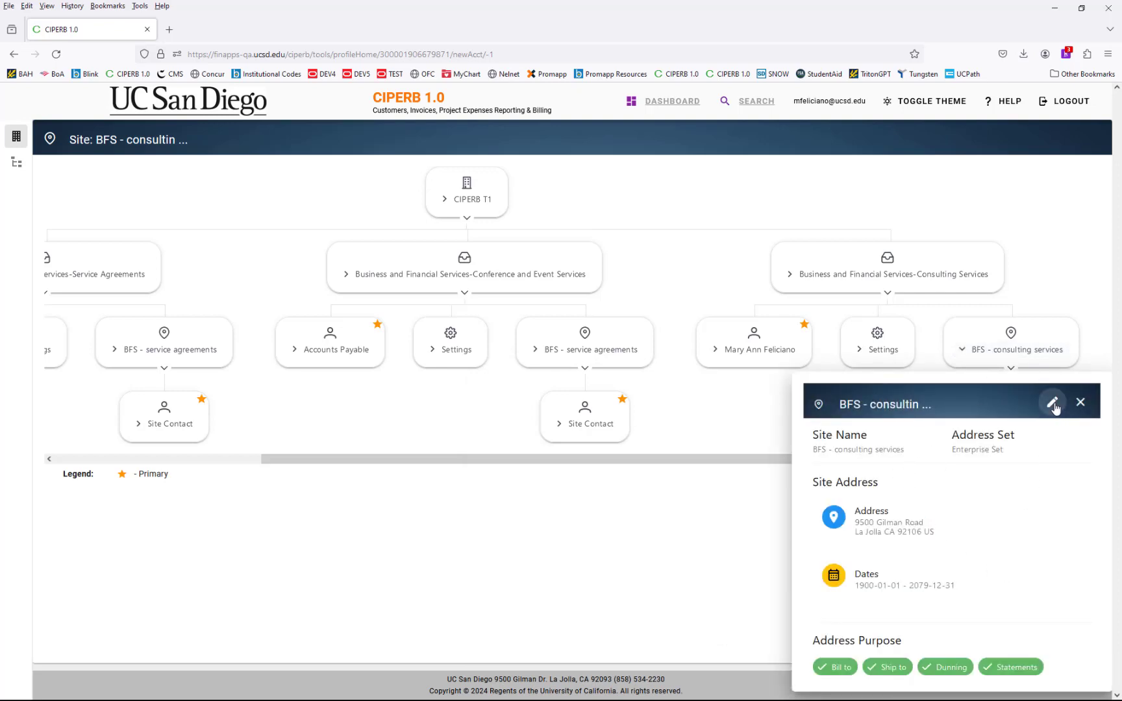
{"action": "left_click", "coordinate": [1080, 402]}
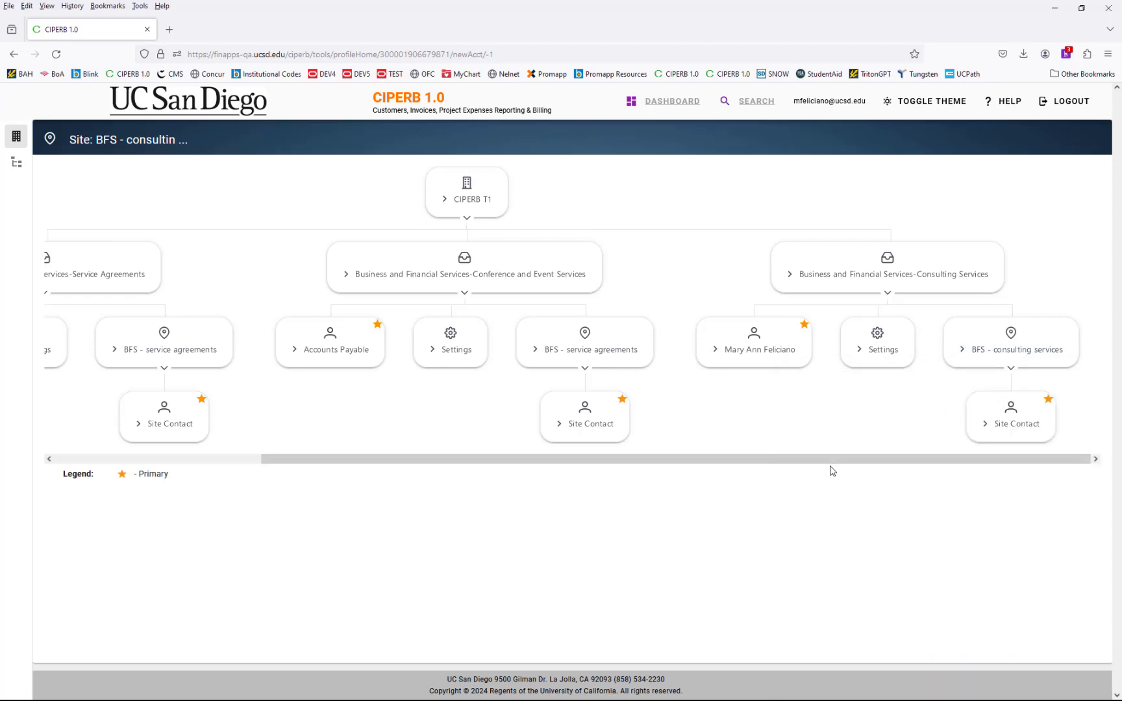
{"action": "left_click_drag", "start_coordinate": [812, 460], "coordinate": [224, 463]}
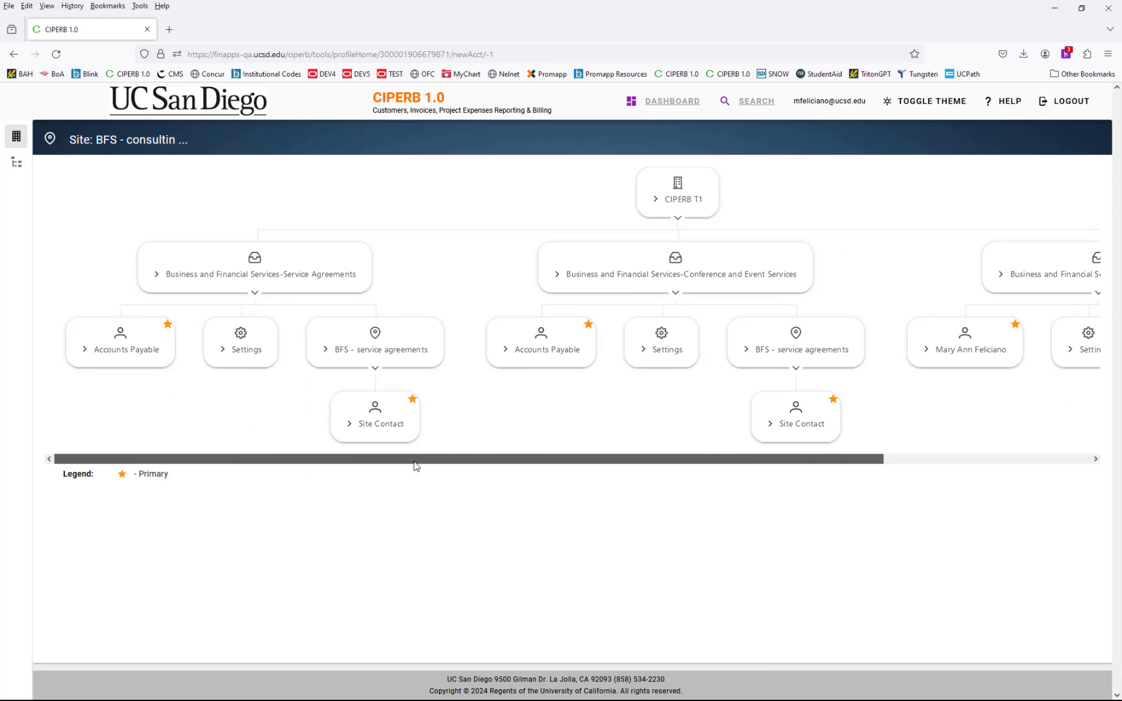
{"action": "scroll", "coordinate": [816, 524], "scroll_direction": "right", "scroll_amount": 3}
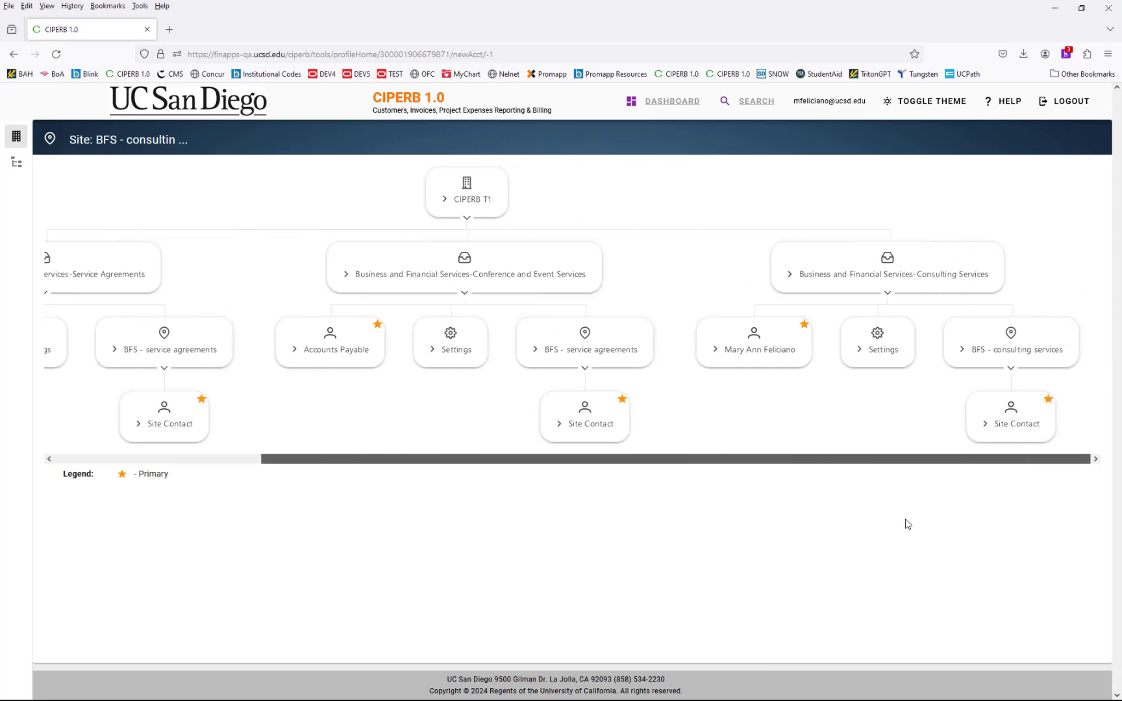
{"action": "scroll", "coordinate": [906, 524], "scroll_direction": "left", "scroll_amount": 3}
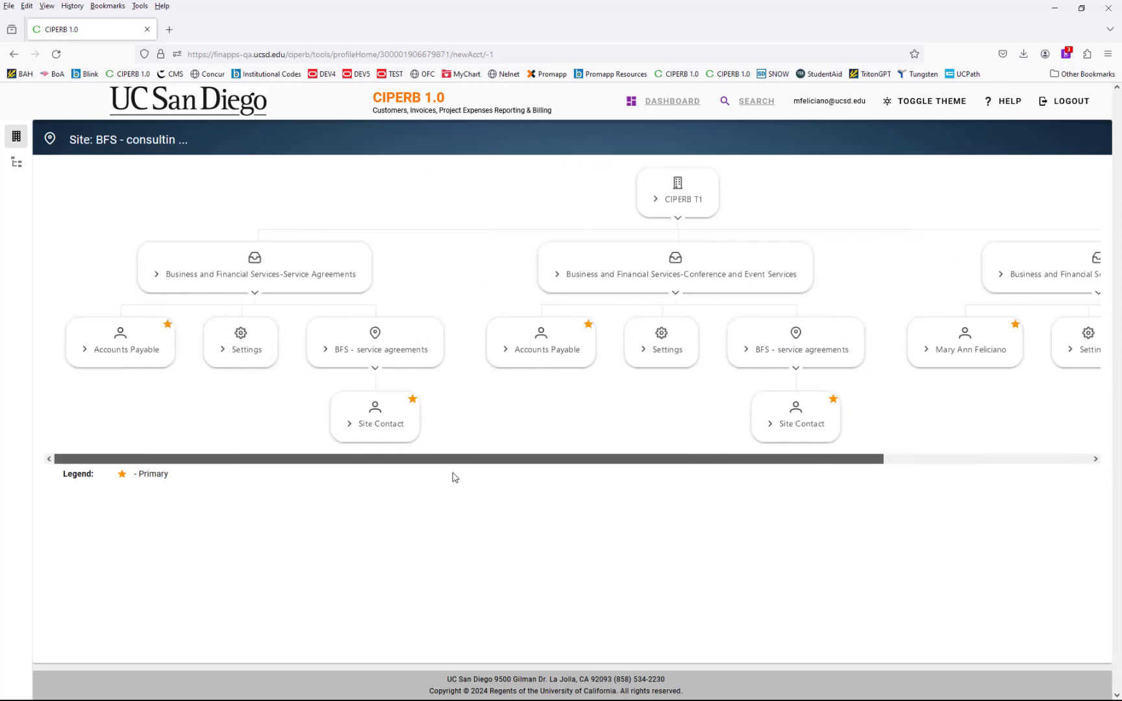
- Open the CIPERB T1 consulting services account's details from the hierarchy tree
{"action": "left_click", "coordinate": [17, 166]}
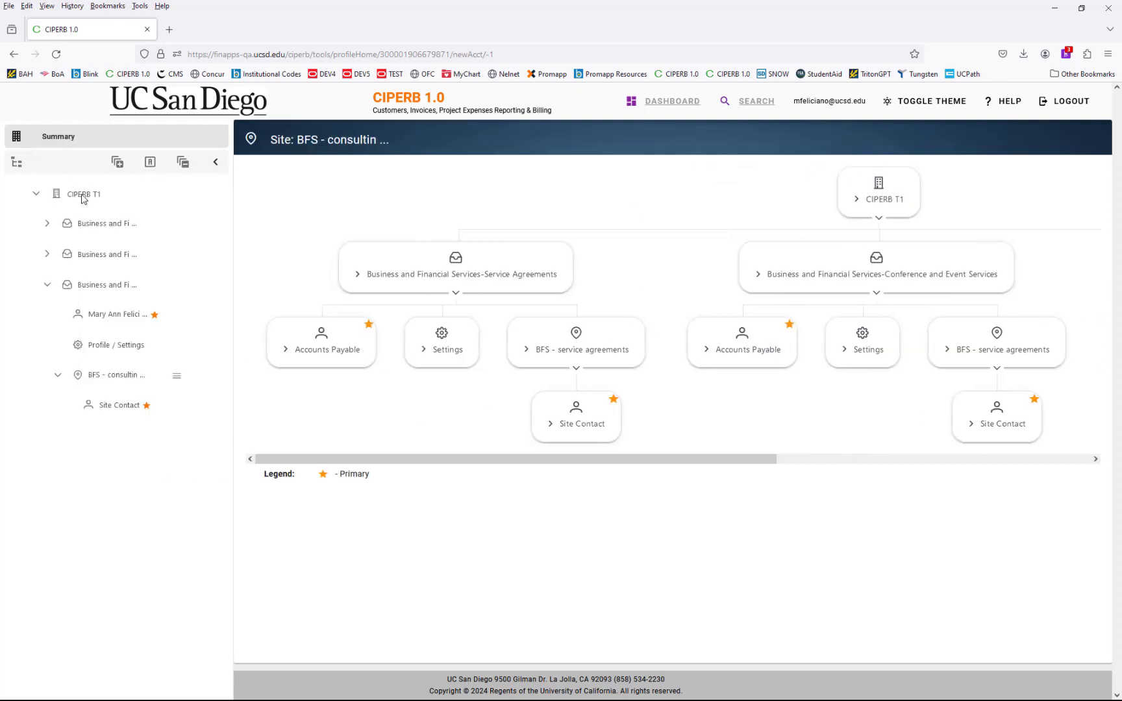
{"action": "left_click", "coordinate": [47, 284]}
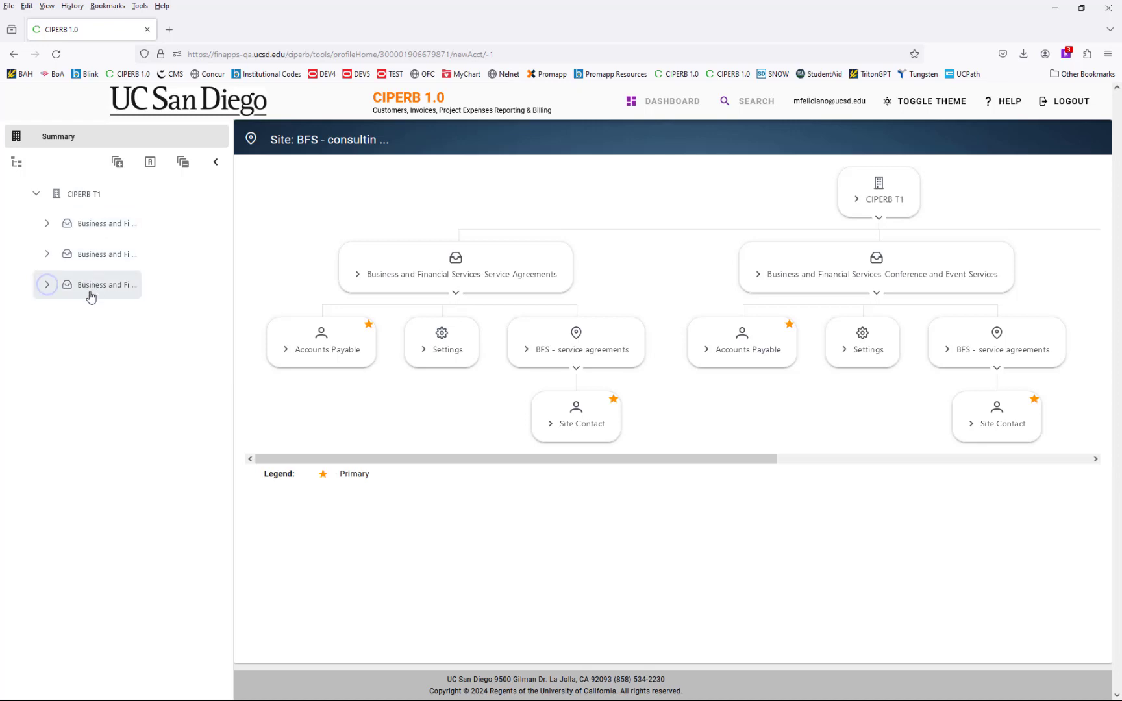
{"action": "left_click", "coordinate": [46, 285]}
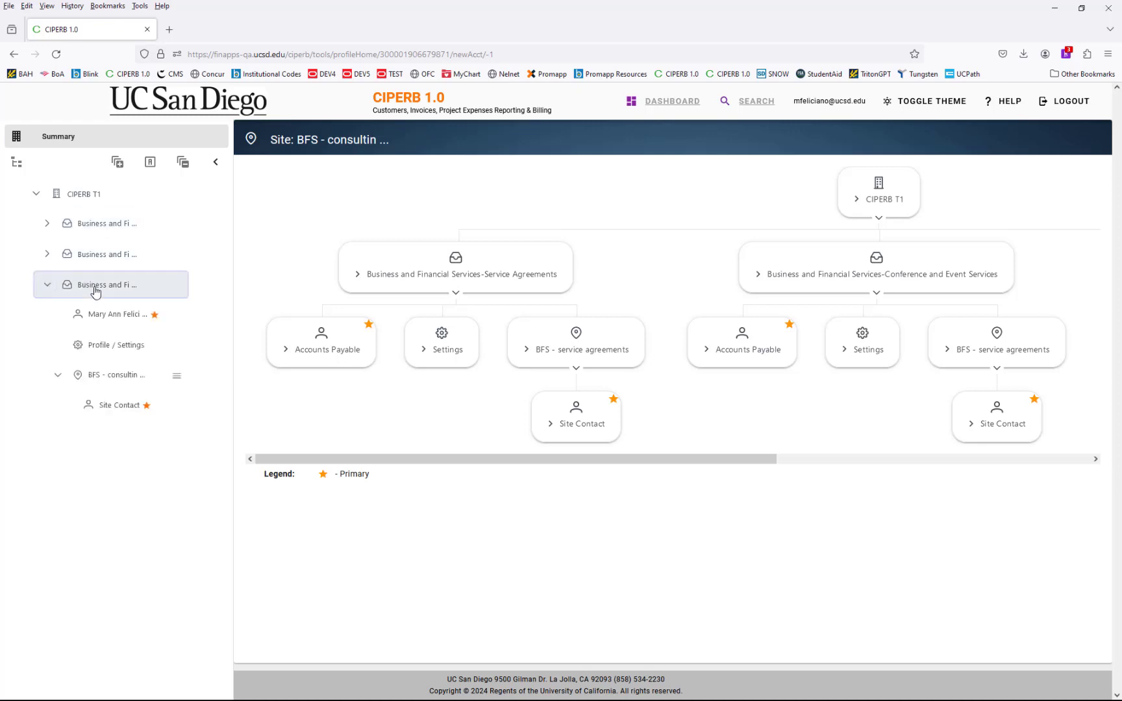
{"action": "left_click", "coordinate": [96, 292]}
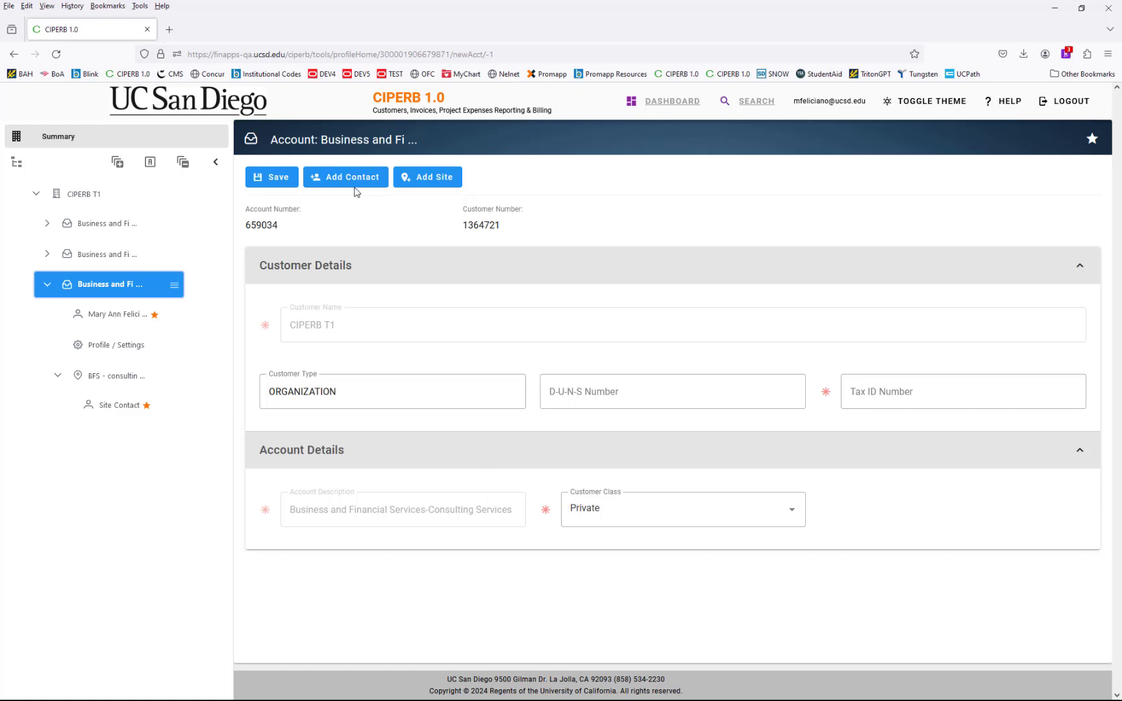
- Highlight the account and customer numbers, then return to the customer search page
{"action": "left_click_drag", "start_coordinate": [282, 227], "coordinate": [247, 226]}
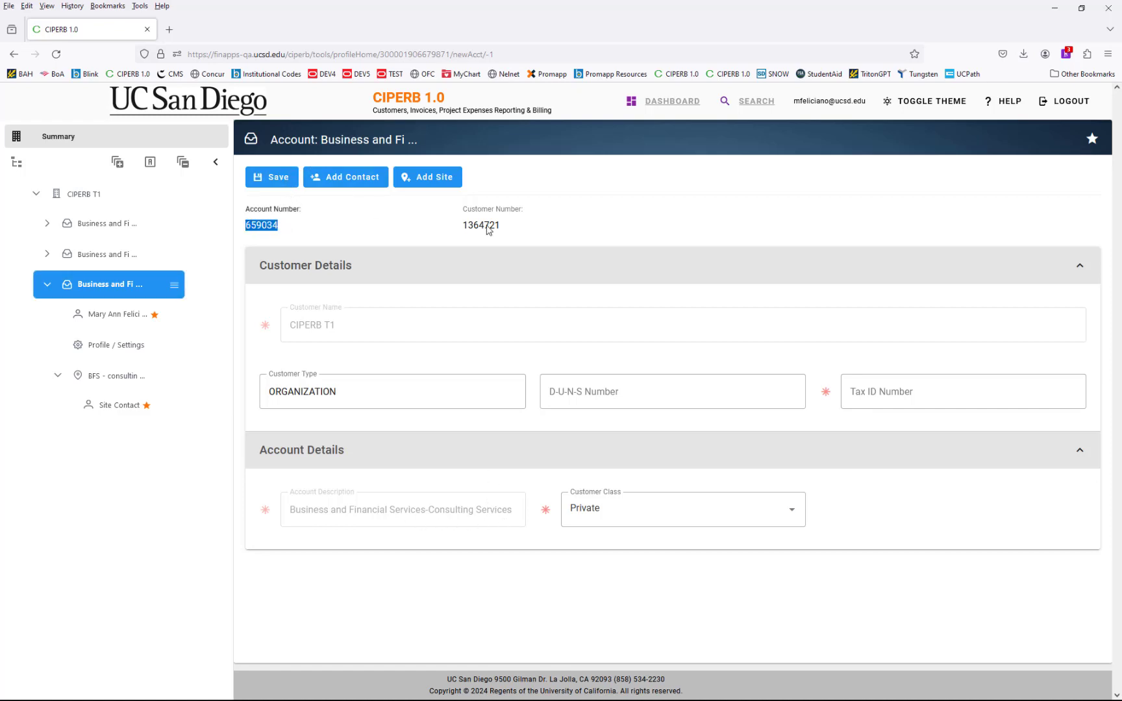
{"action": "left_click_drag", "start_coordinate": [516, 227], "coordinate": [463, 227]}
{"action": "left_click", "coordinate": [532, 227]}
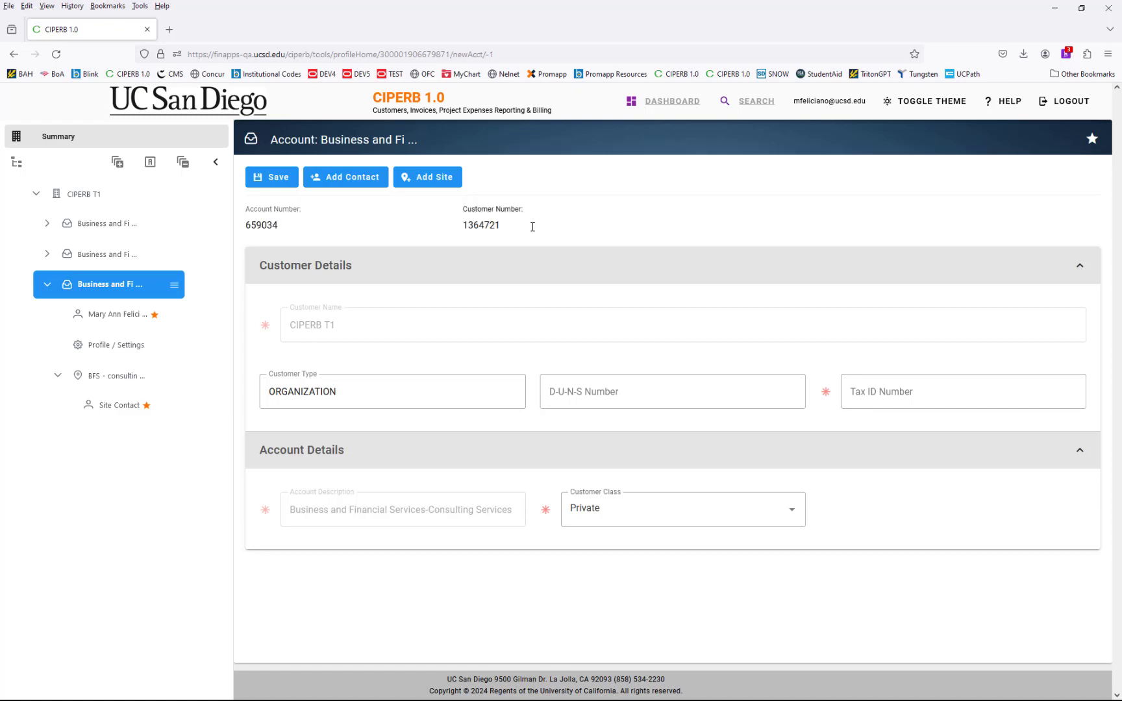
{"action": "left_click", "coordinate": [745, 103]}
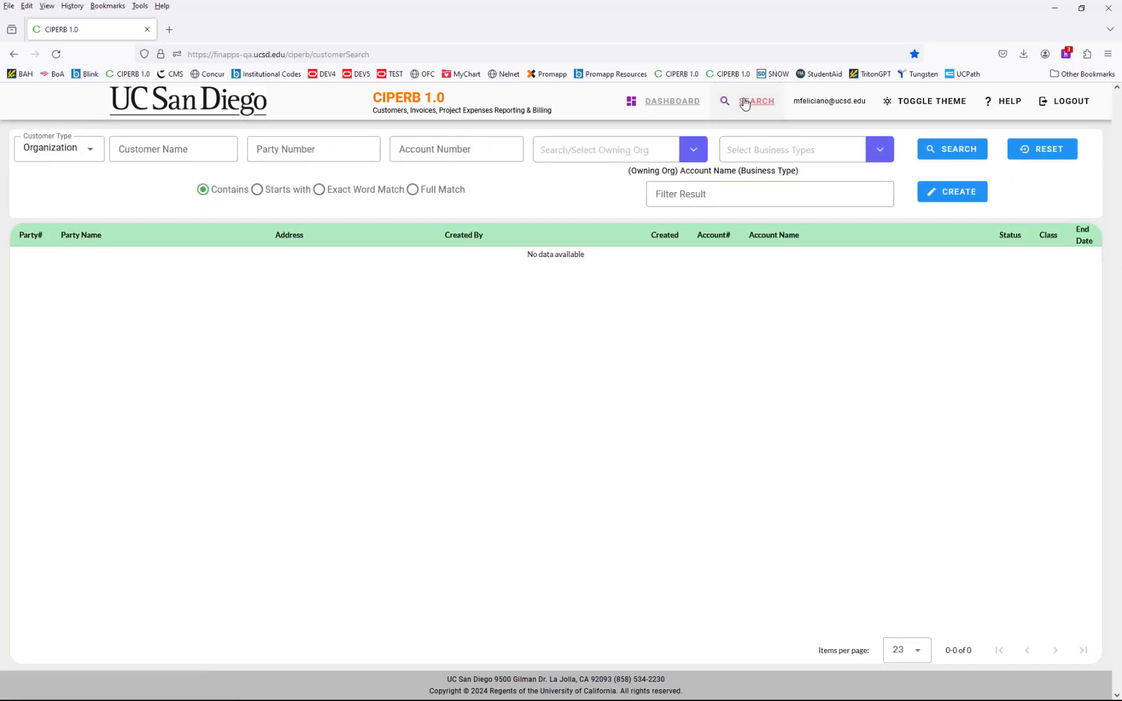
- Check whether an Organization customer 'CIPERB Test 3' exists and dismiss the no-exact-match warning
{"action": "left_click", "coordinate": [964, 199]}
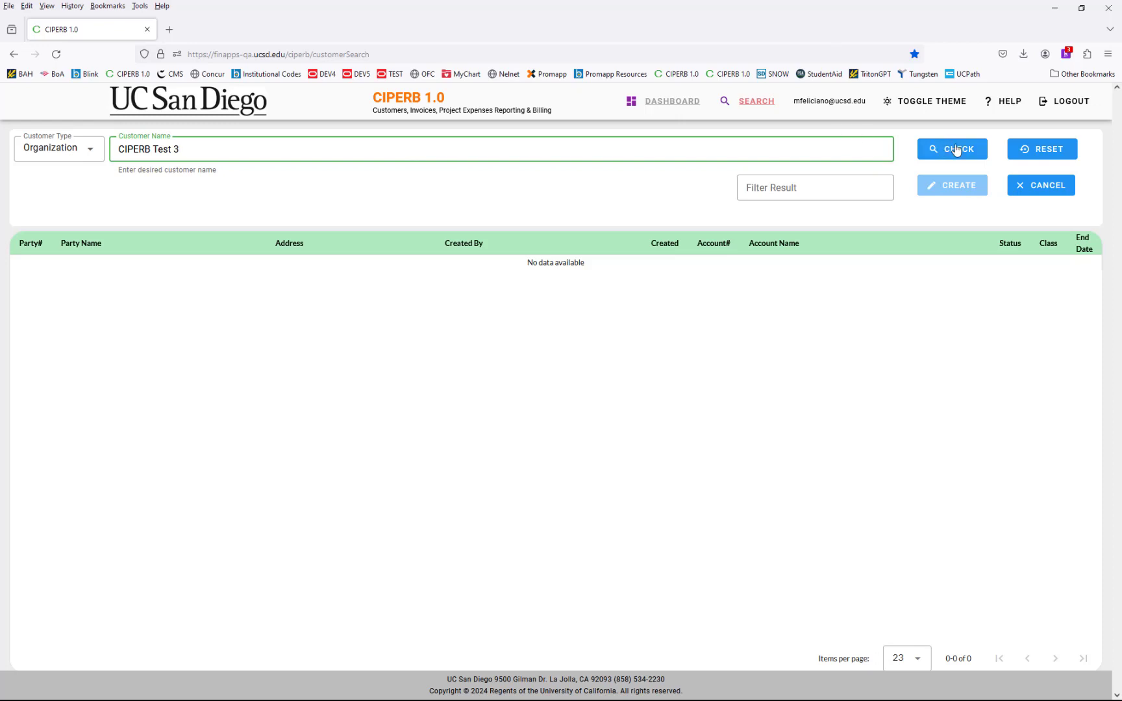
{"action": "left_click", "coordinate": [91, 151]}
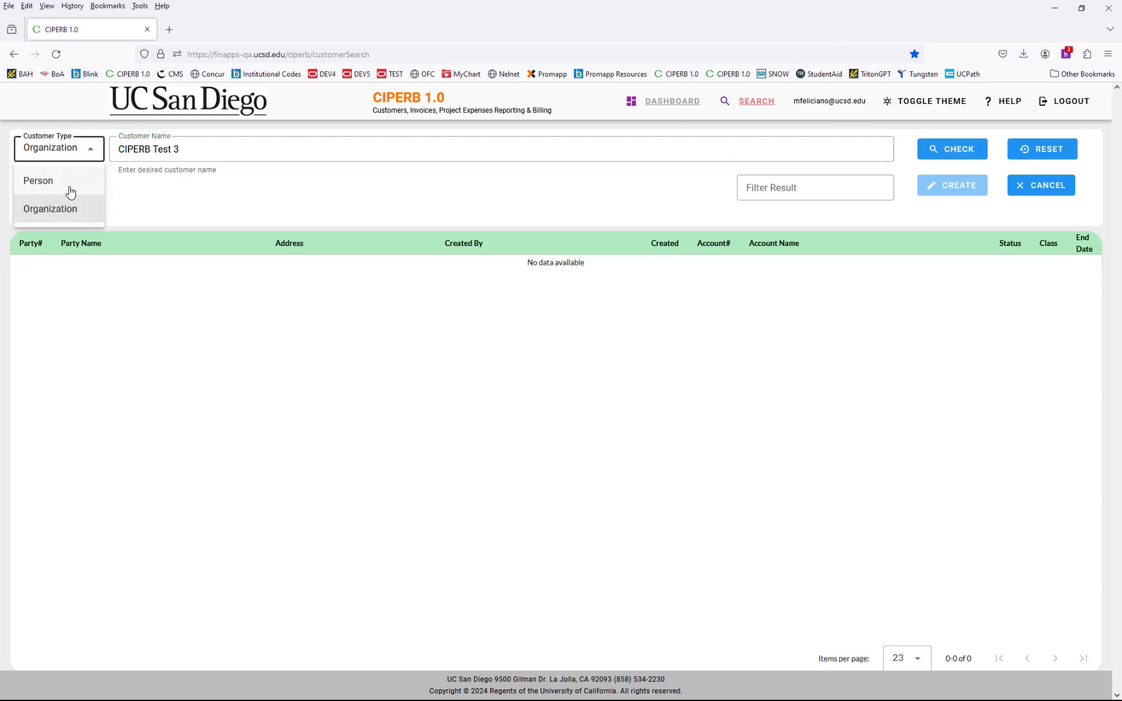
{"action": "left_click", "coordinate": [70, 185]}
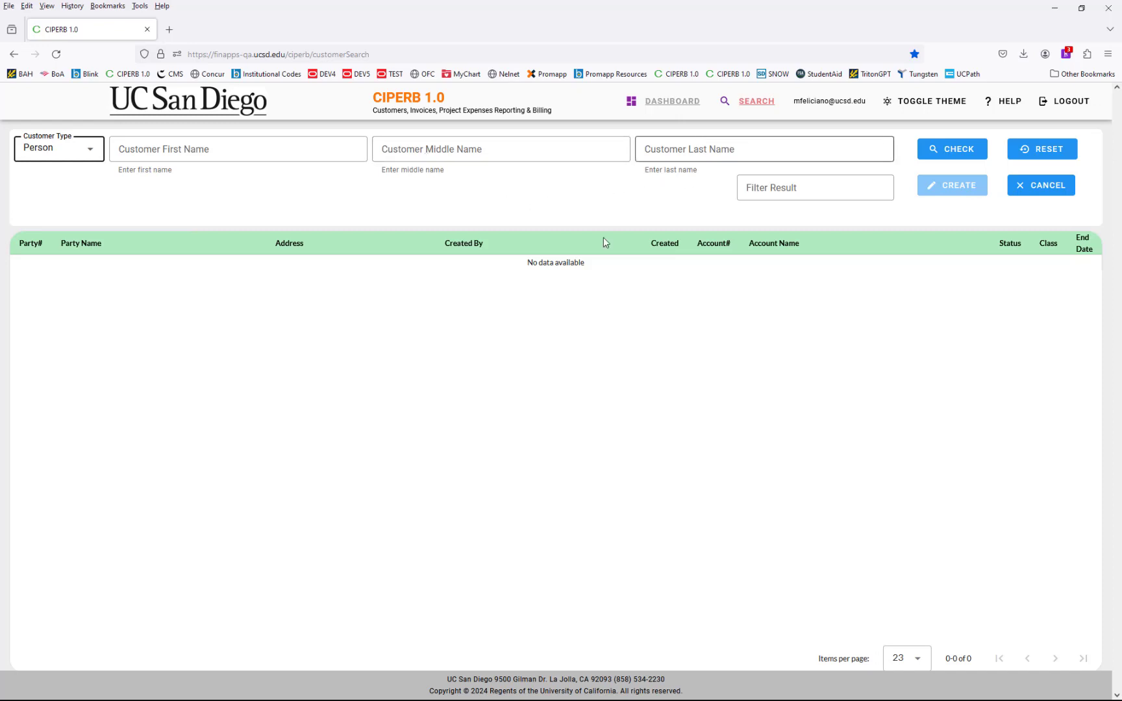
{"action": "left_click", "coordinate": [72, 151]}
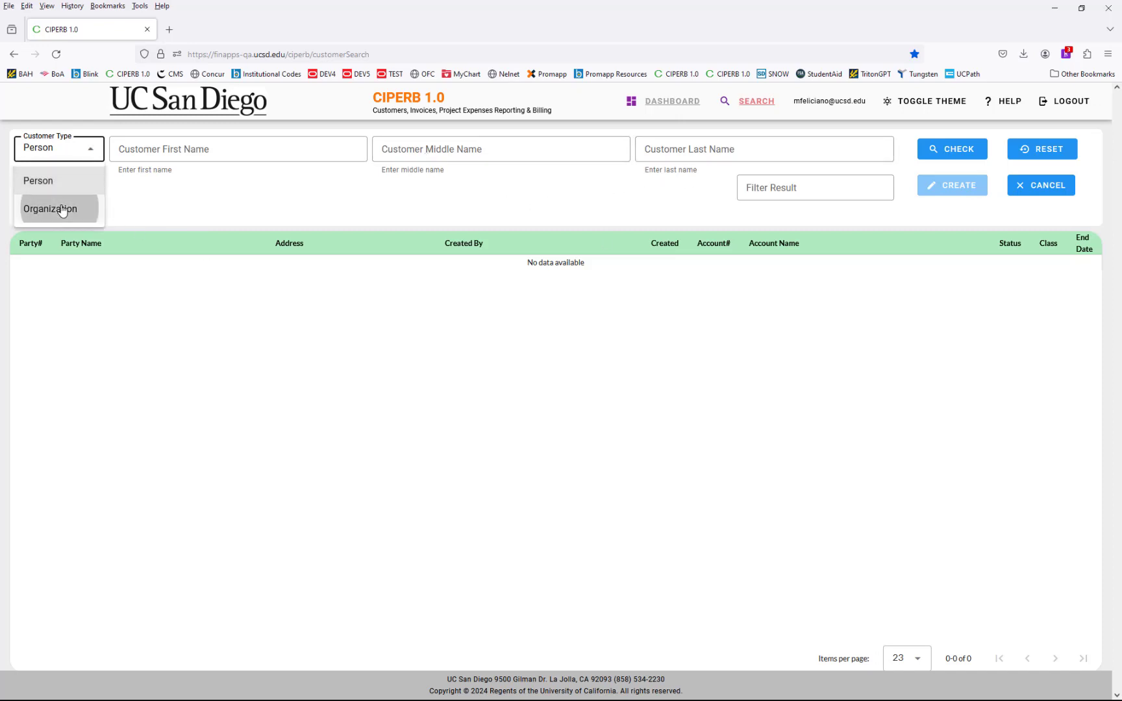
{"action": "left_click", "coordinate": [63, 209]}
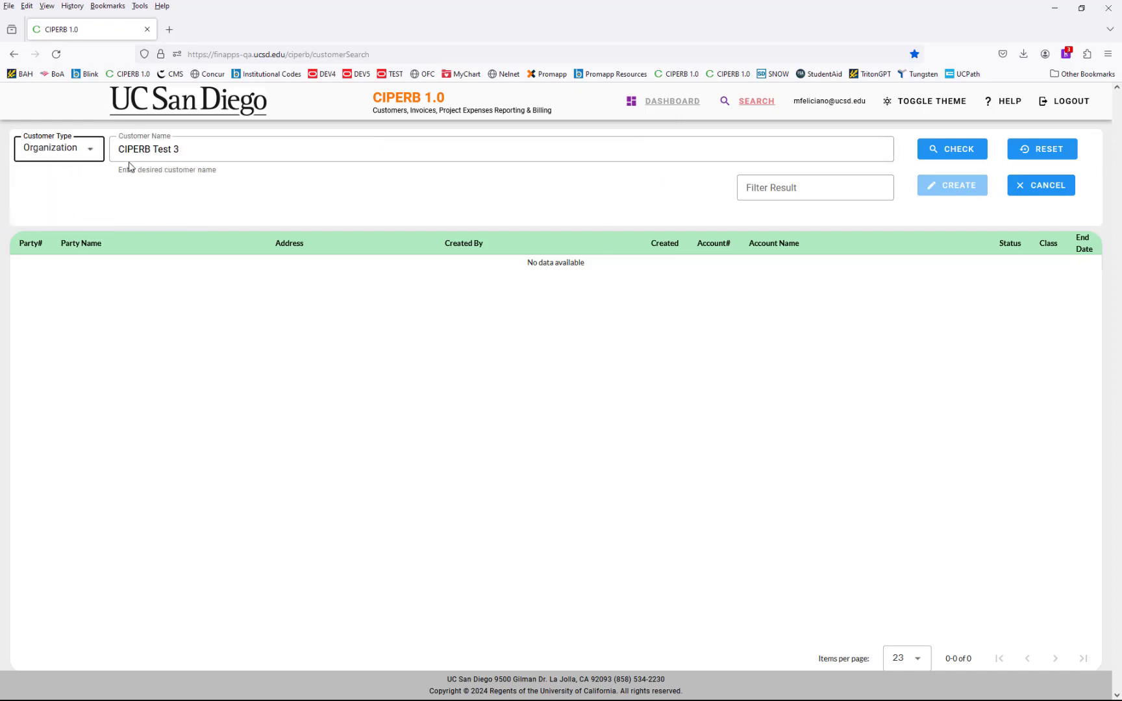
{"action": "left_click", "coordinate": [940, 153]}
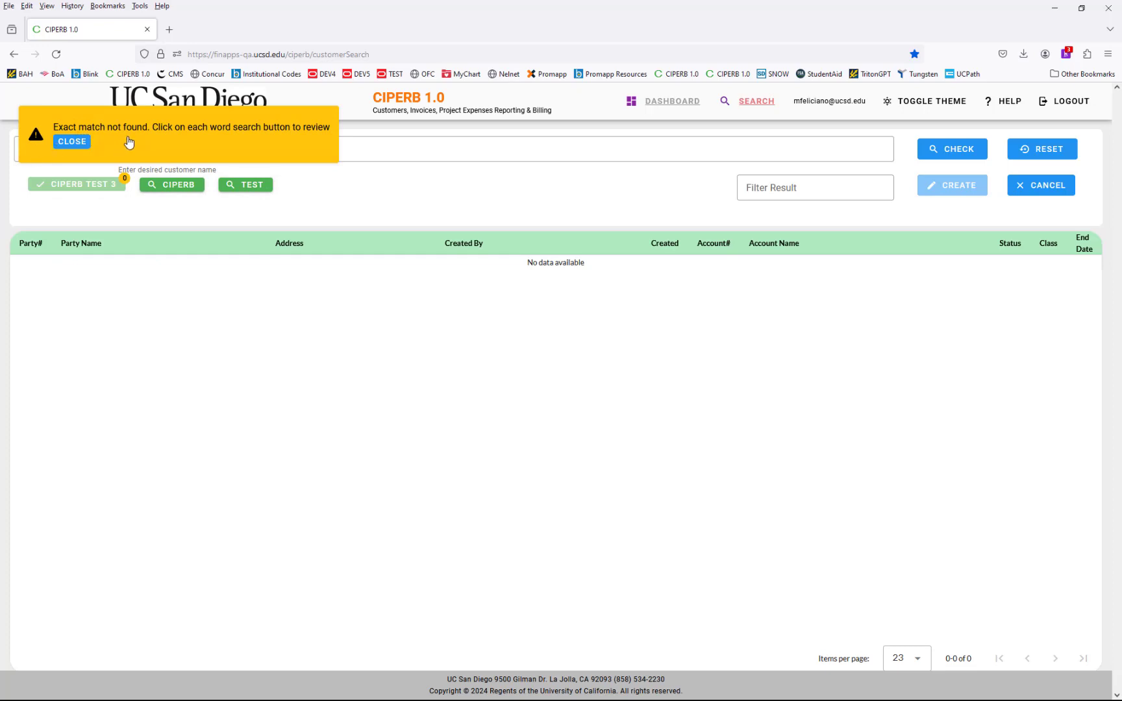
{"action": "left_click", "coordinate": [81, 143]}
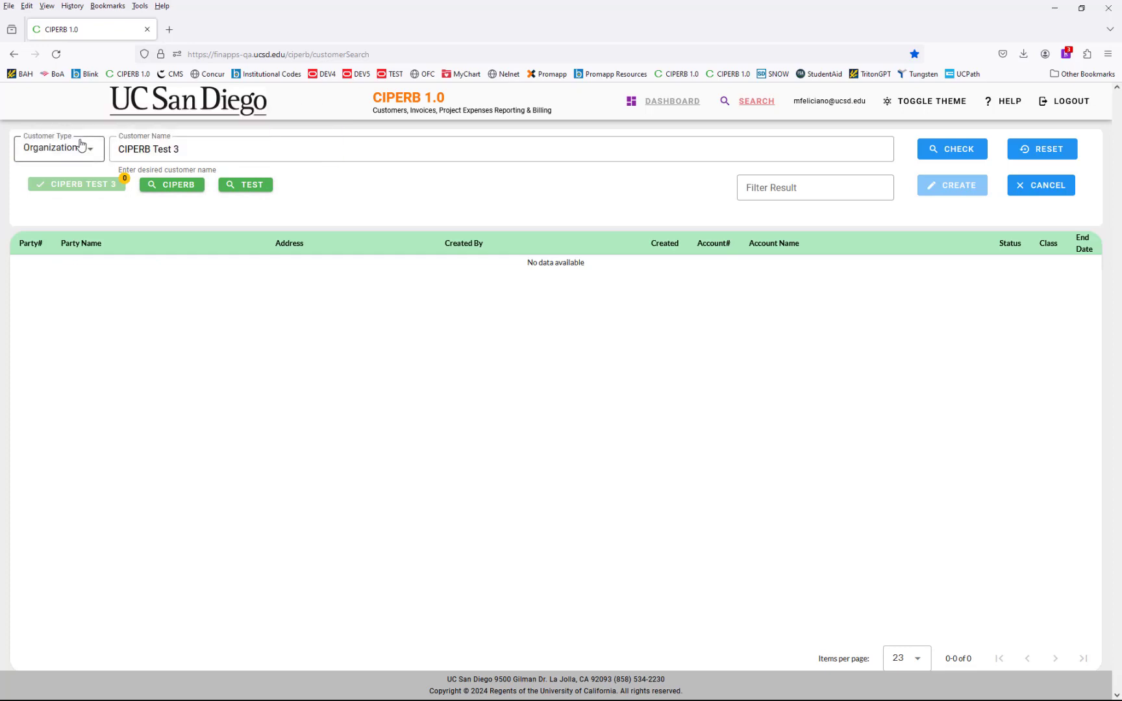
- Review the 11 CIPERB and 56 TEST word-search matches, then request creating CIPERB Test 3
{"action": "left_click", "coordinate": [156, 190]}
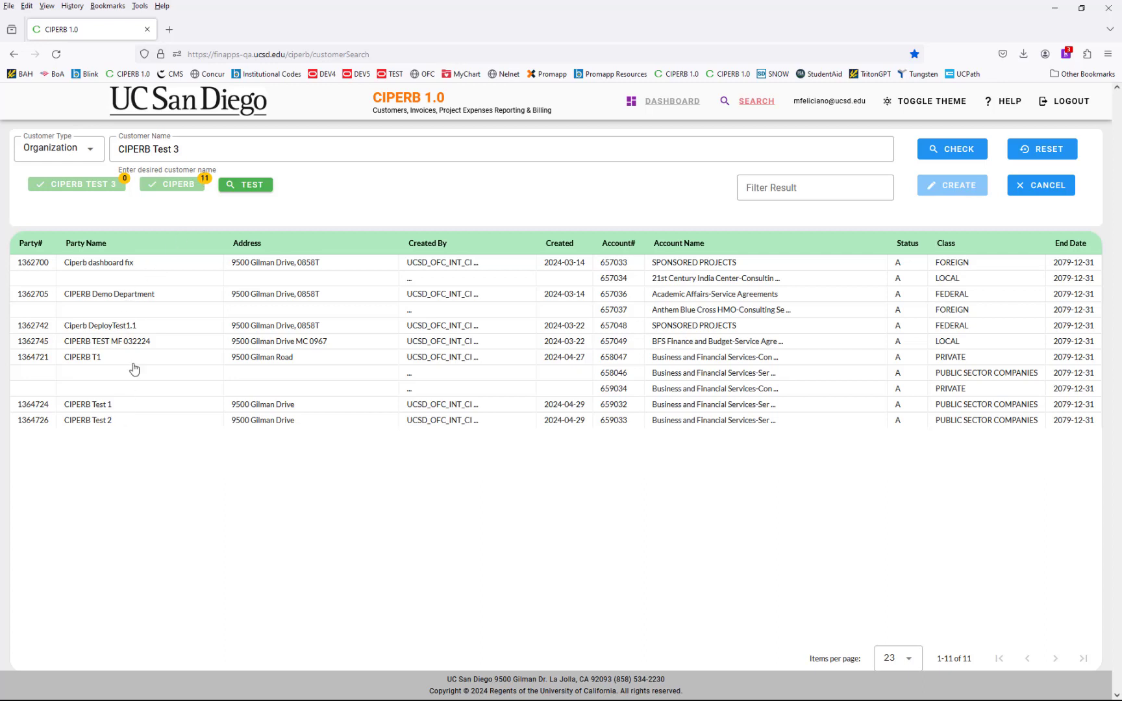
{"action": "left_click", "coordinate": [258, 192]}
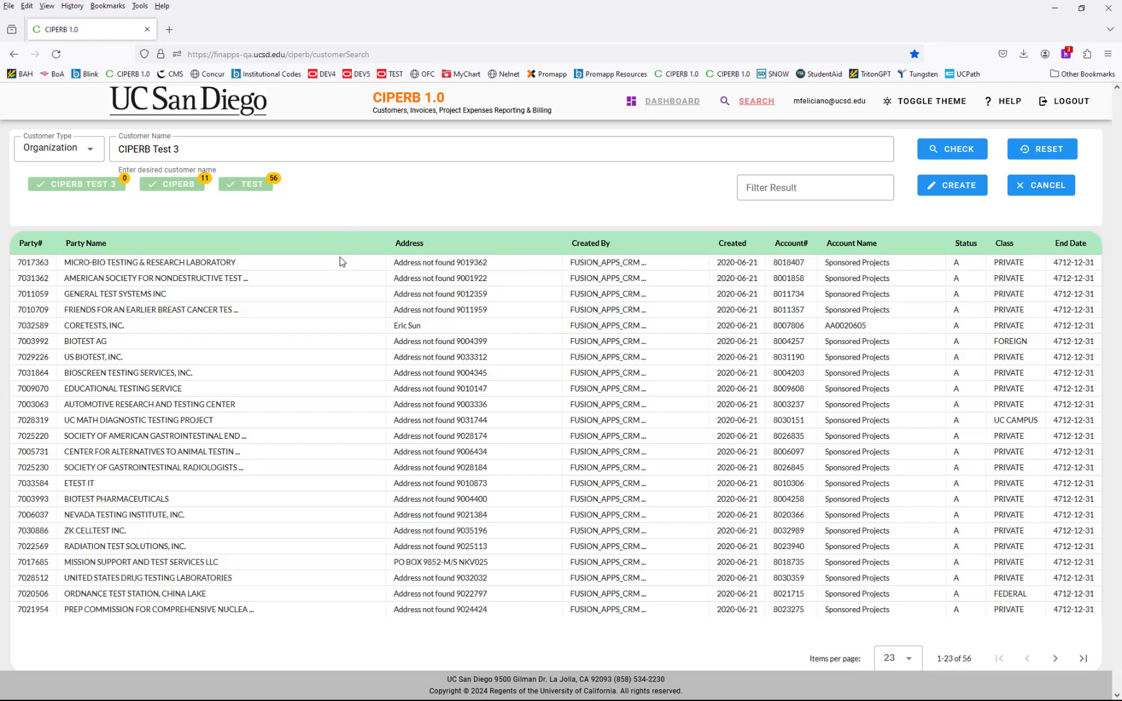
{"action": "left_click", "coordinate": [939, 193]}
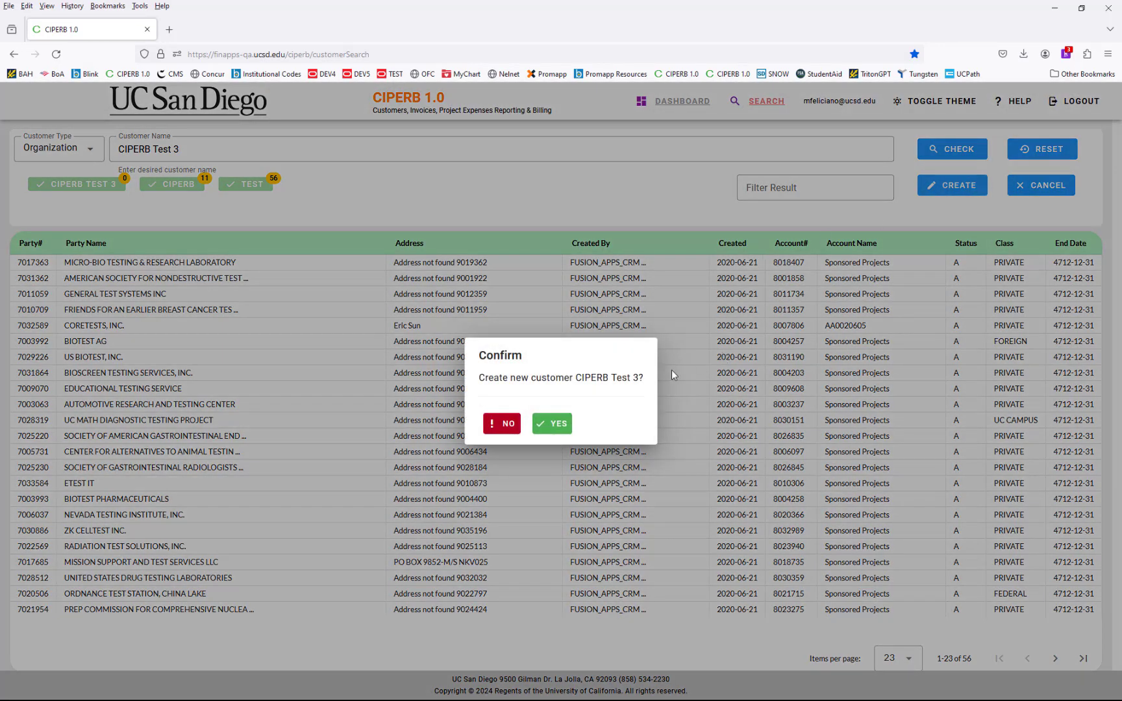
- Confirm creating CIPERB Test 3 and submit its approval with the chosen approver and reason 'TEST'
{"action": "left_click", "coordinate": [557, 426]}
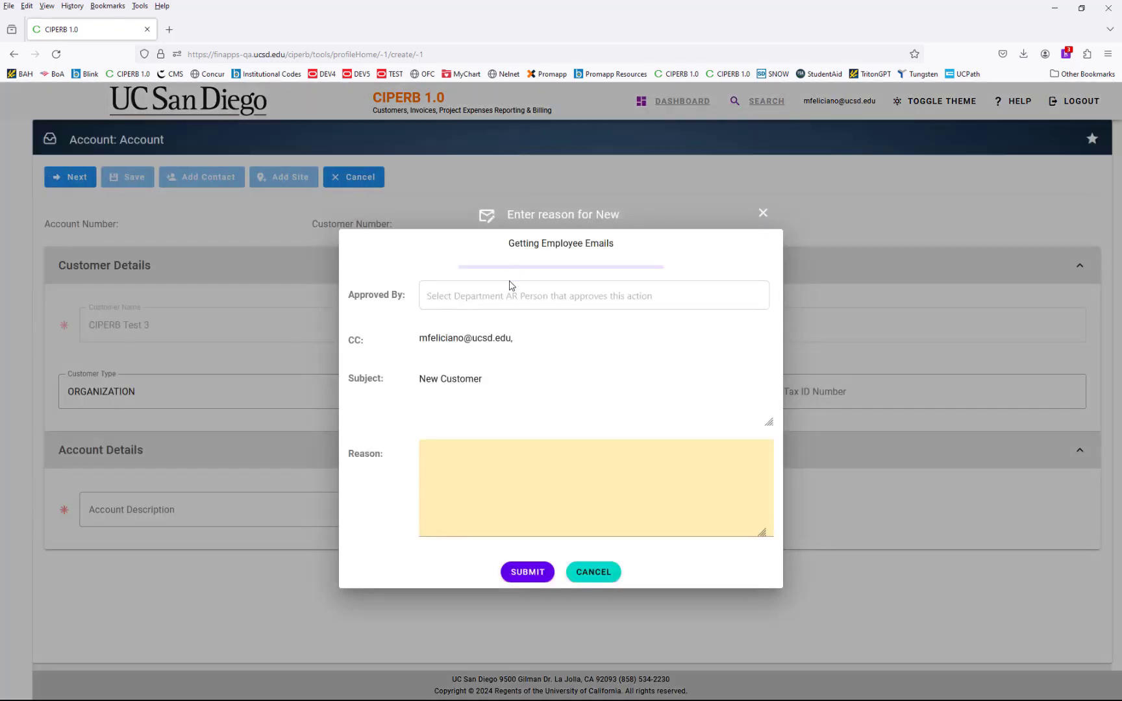
{"action": "left_click", "coordinate": [509, 296]}
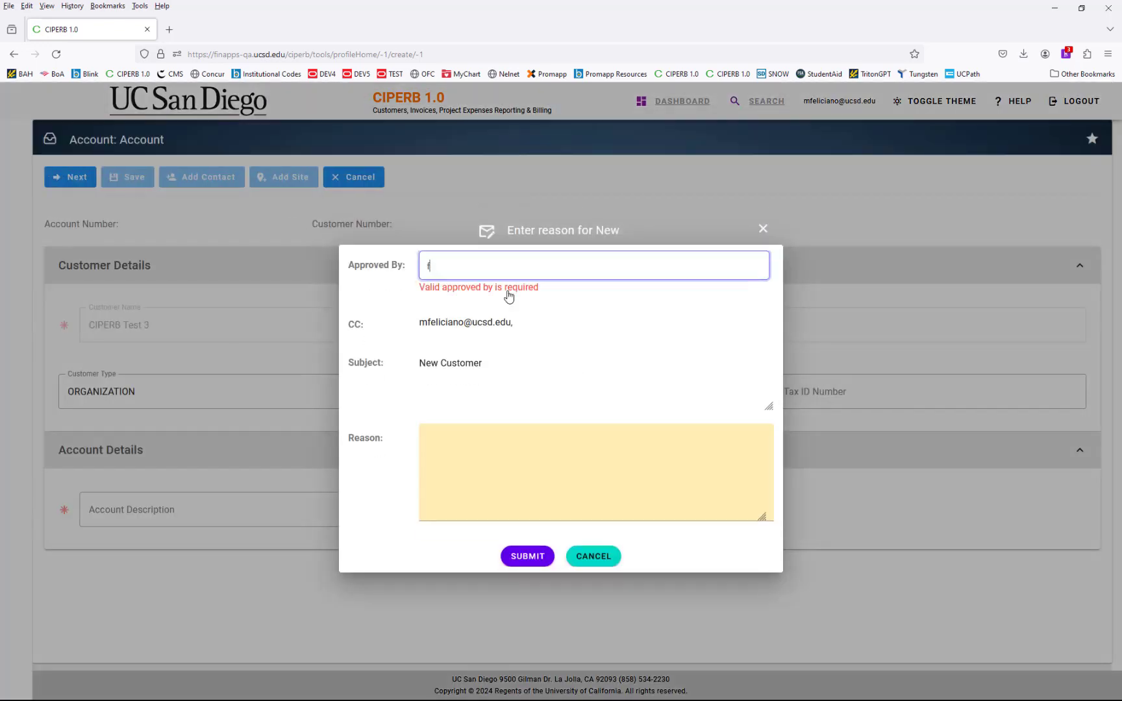
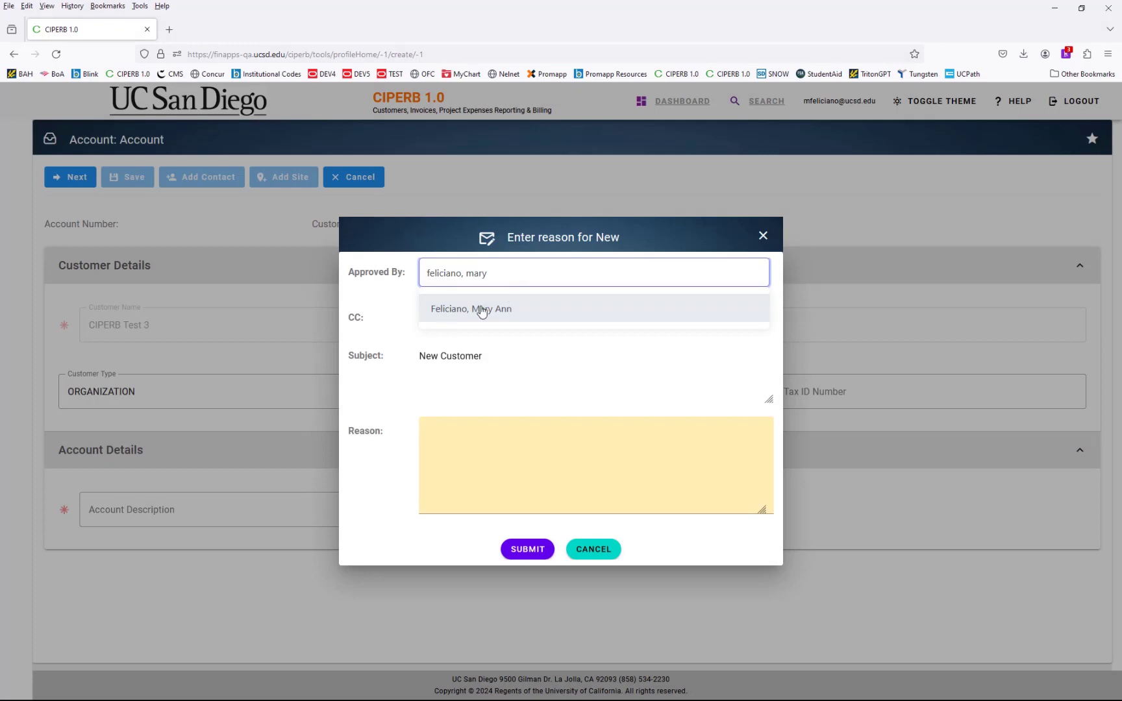
{"action": "left_click", "coordinate": [479, 310]}
{"action": "left_click", "coordinate": [521, 441]}
{"action": "type", "text": "TEST"}
{"action": "left_click", "coordinate": [528, 549]}
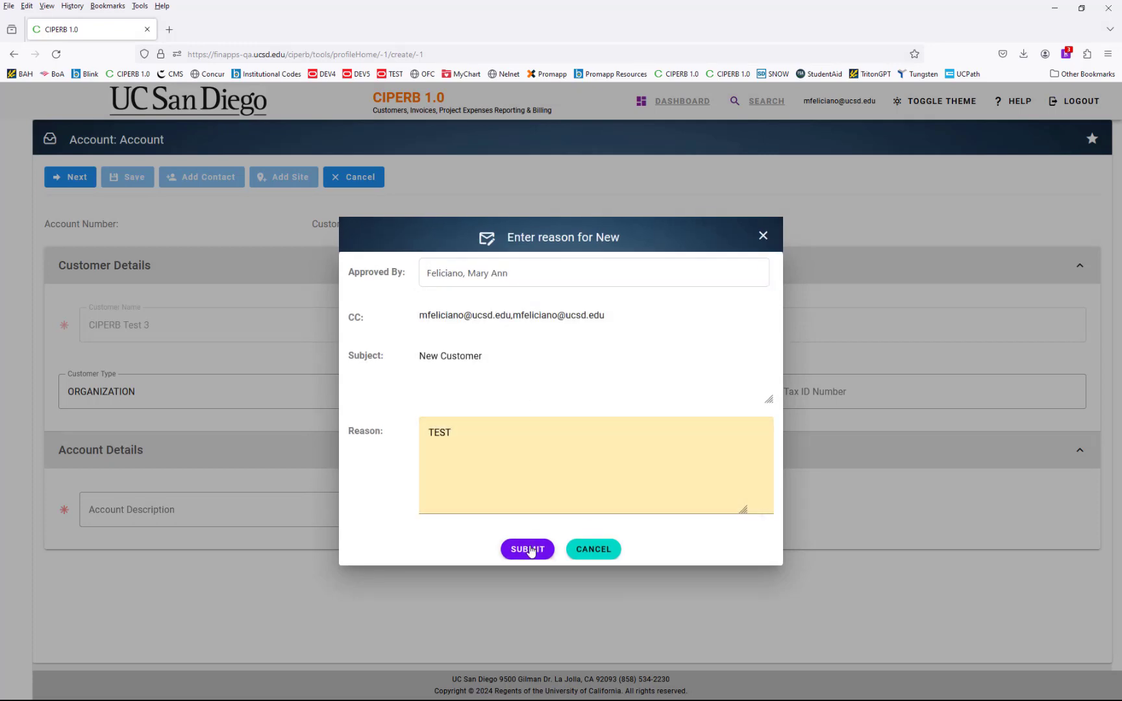